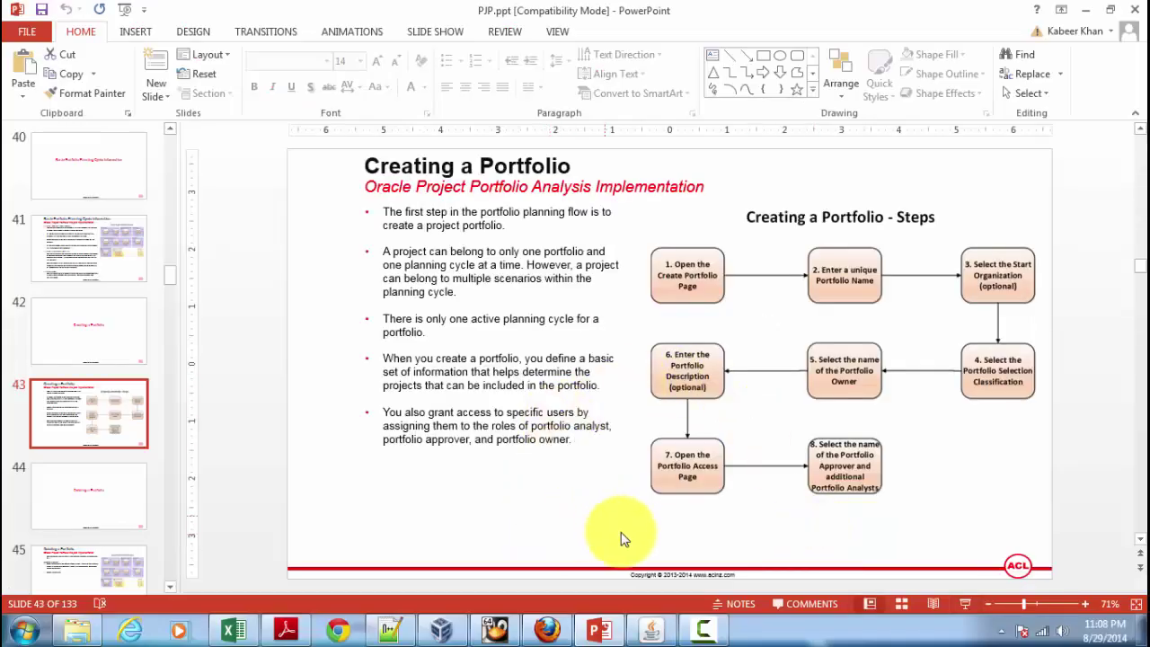
# From My Portfolios, create a new portfolio named 'DM2-Demo Portfolio', adapting the DM1-Demo Portfolio name
pyautogui.click(646, 633)
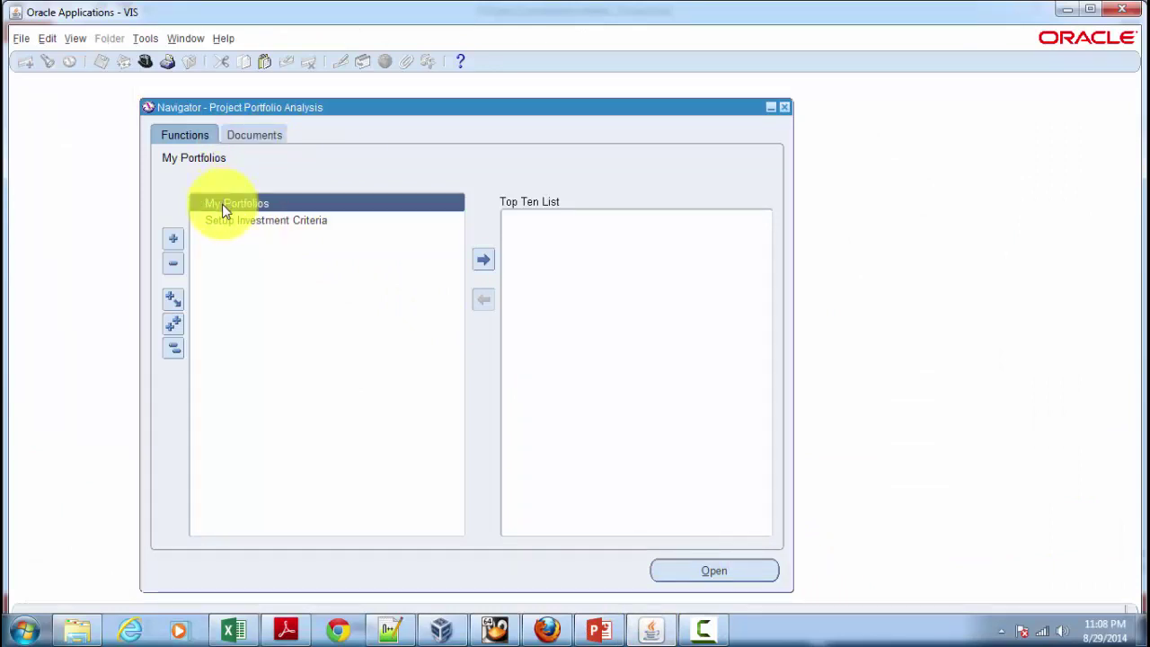
pyautogui.click(548, 631)
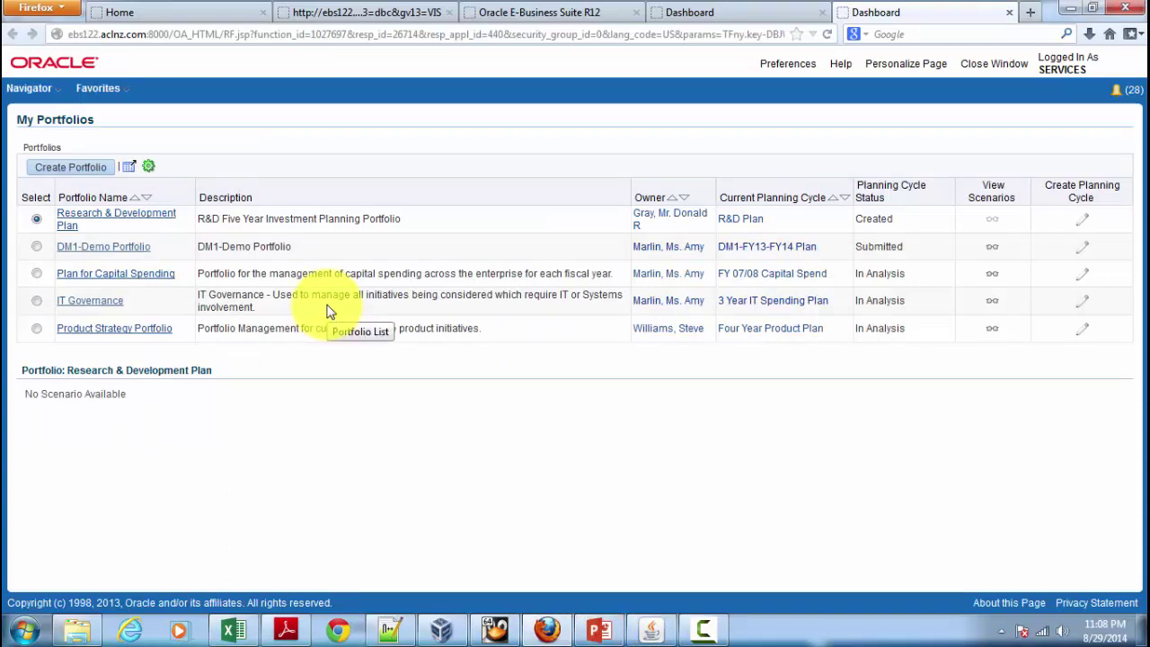
pyautogui.click(80, 174)
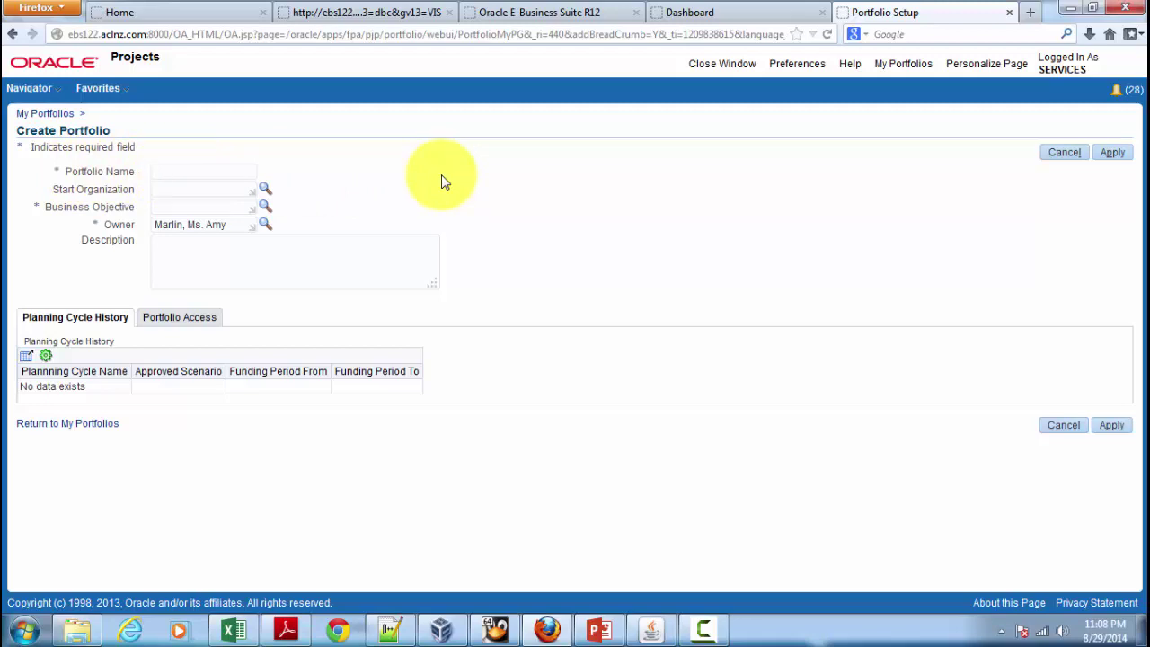
pyautogui.write('DM')
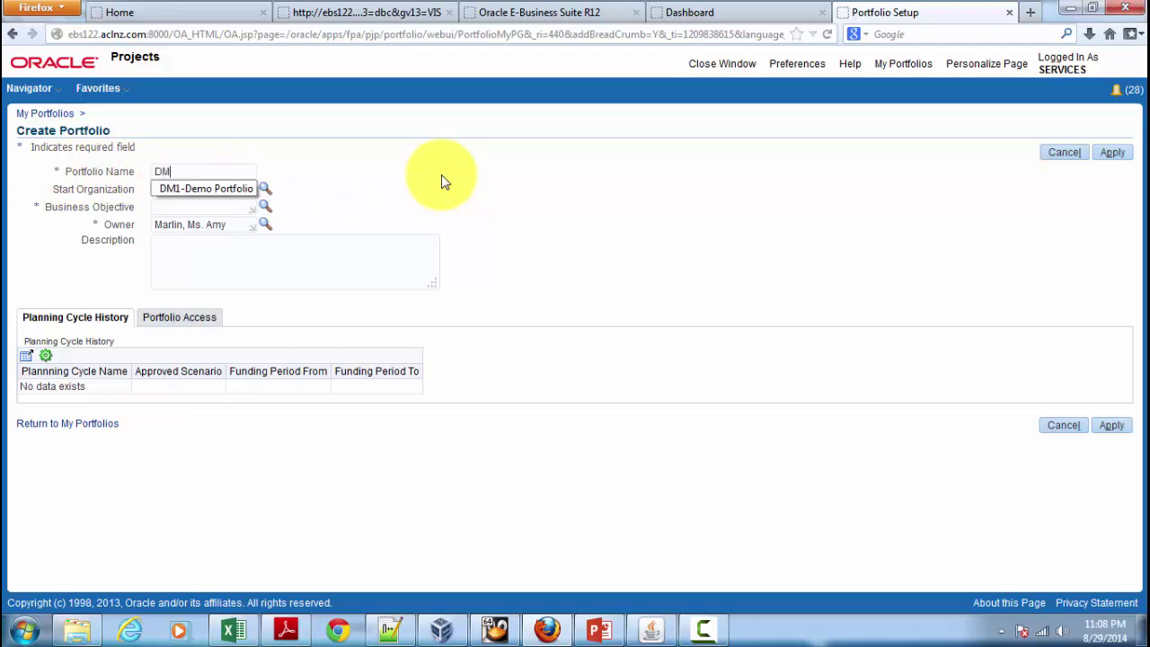
pyautogui.click(213, 190)
pyautogui.click(177, 173)
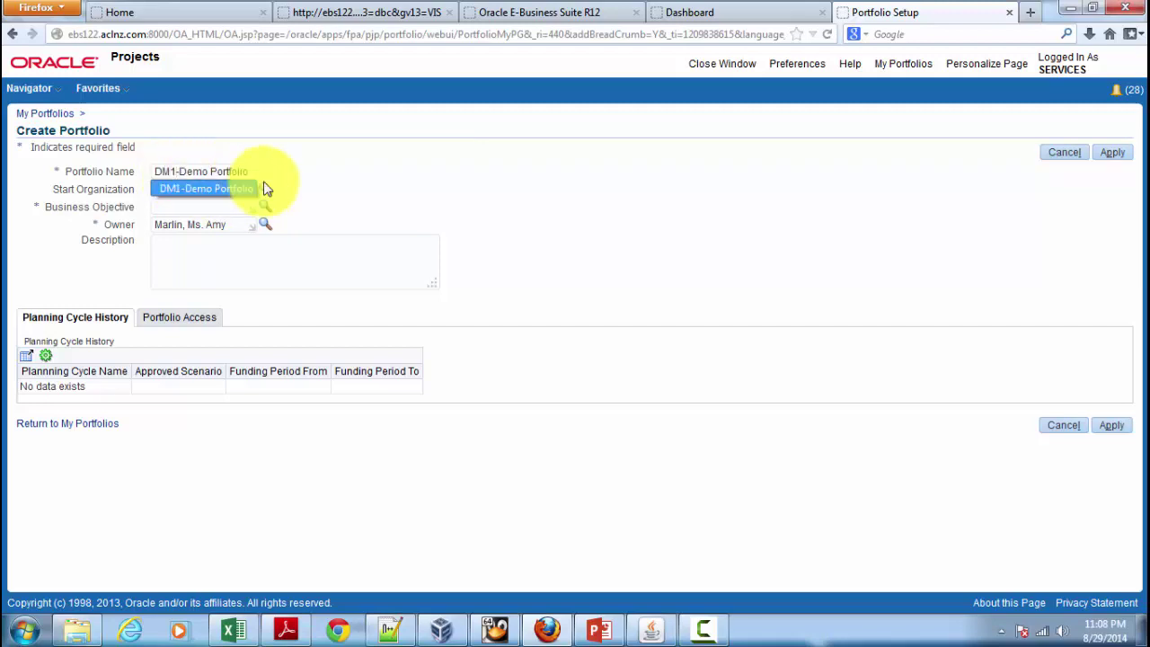
pyautogui.press('BackSpace')
pyautogui.write('2')
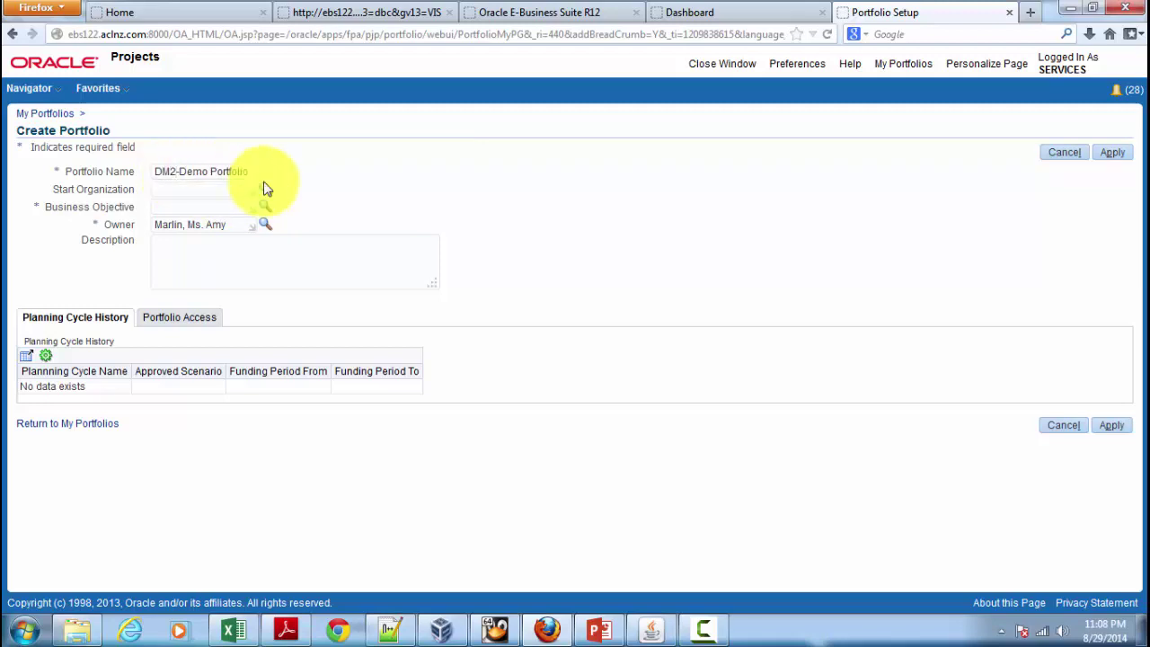
pyautogui.hotkey('ctrl', 'a')
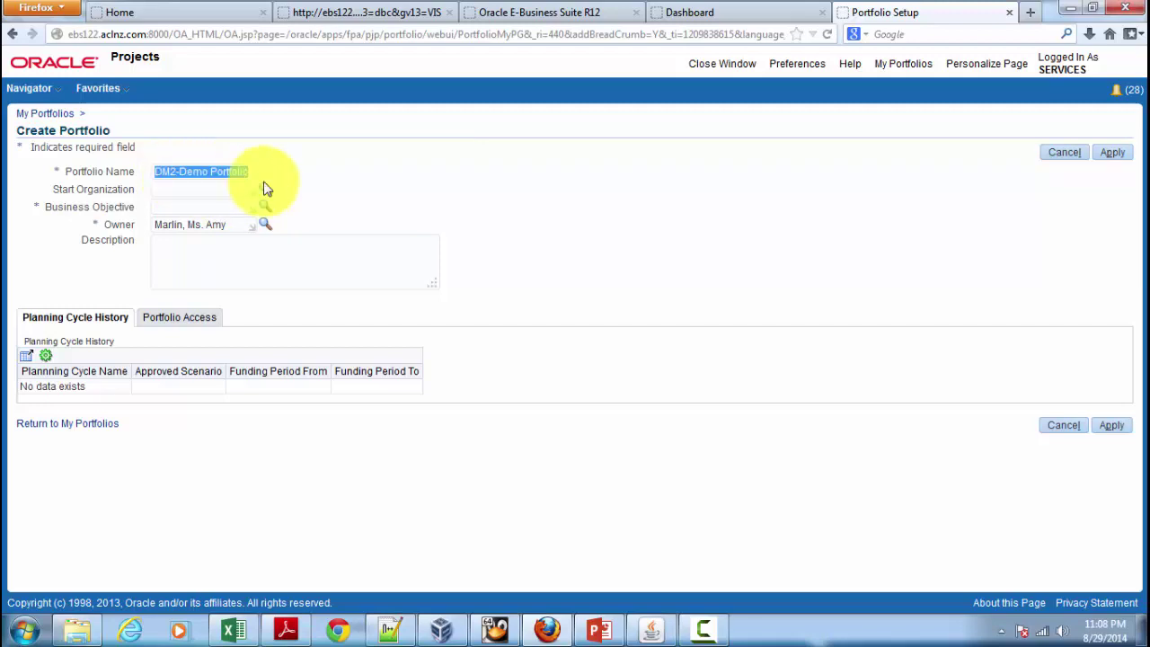
# Search the Start Organization lookup for organizations matching 'Vision'
pyautogui.click(188, 189)
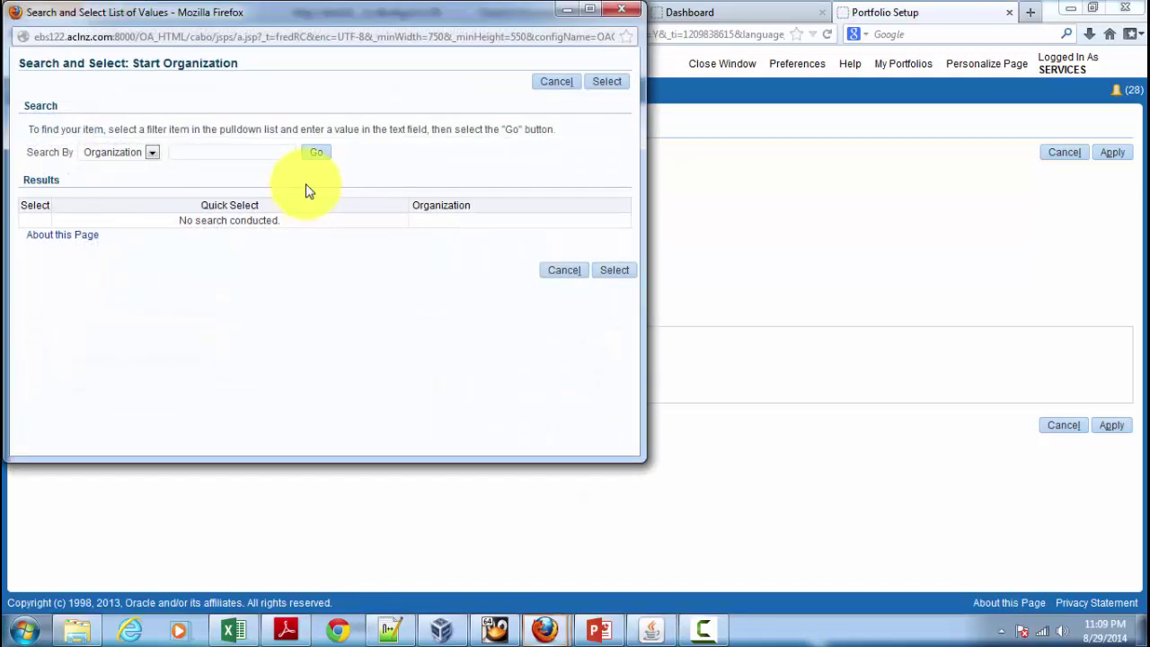
pyautogui.write('visio')
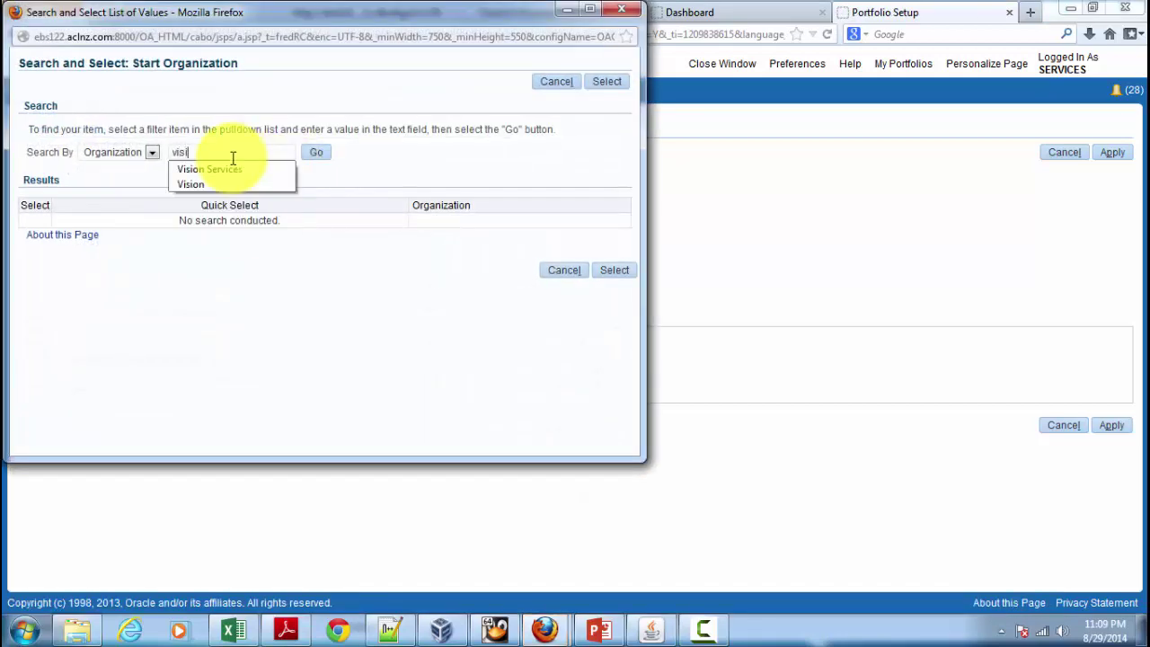
pyautogui.click(224, 168)
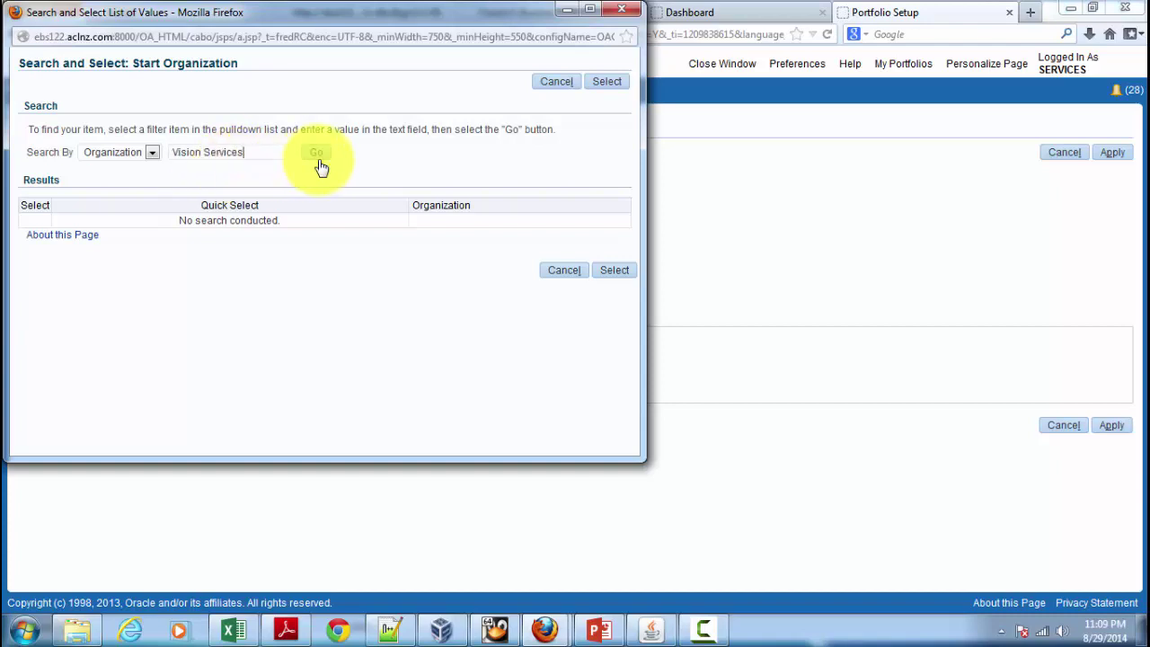
pyautogui.click(317, 152)
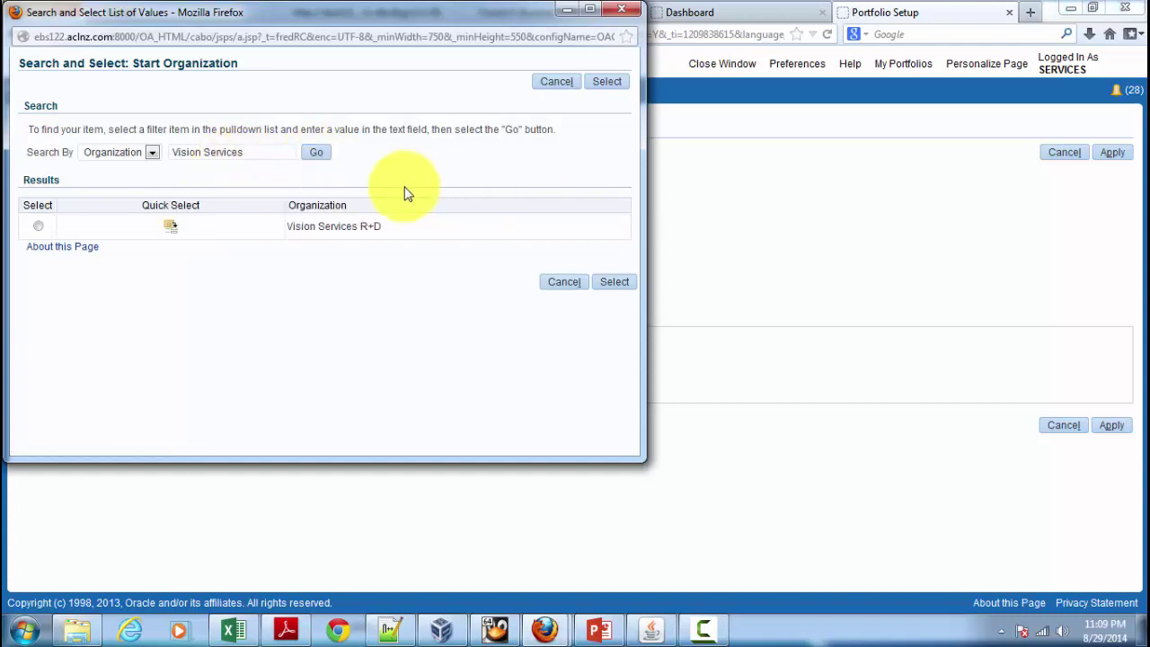
pyautogui.click(170, 226)
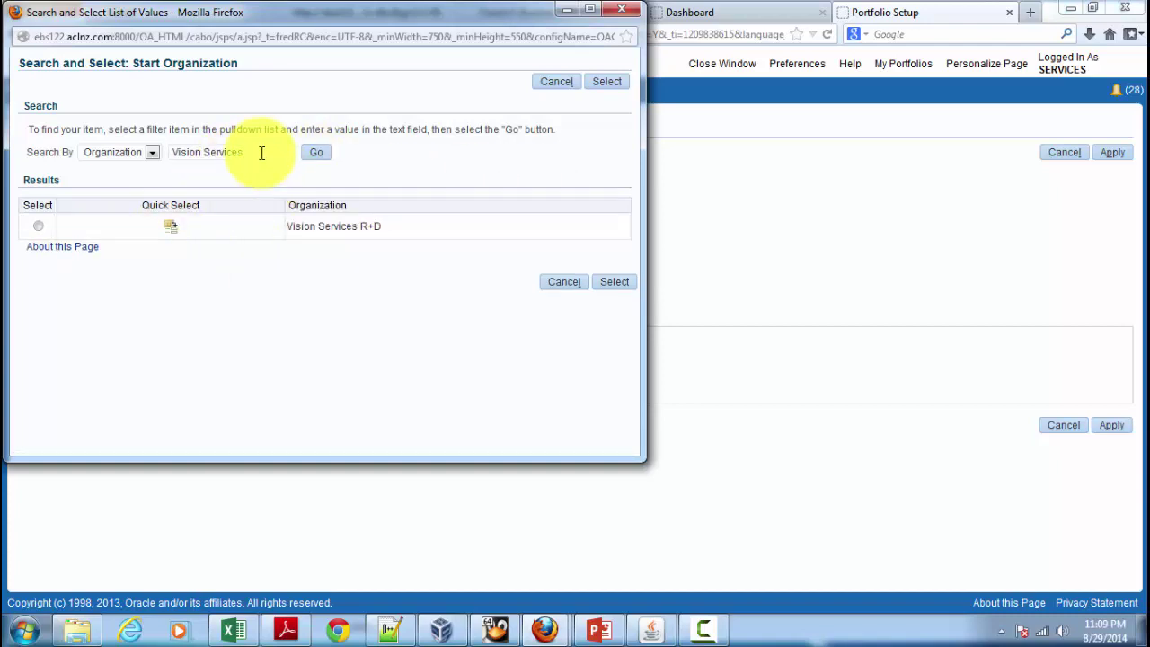
pyautogui.click(152, 153)
pyautogui.click(155, 152)
pyautogui.moveTo(264, 149); pyautogui.dragTo(153, 153)
pyautogui.write('Vision')
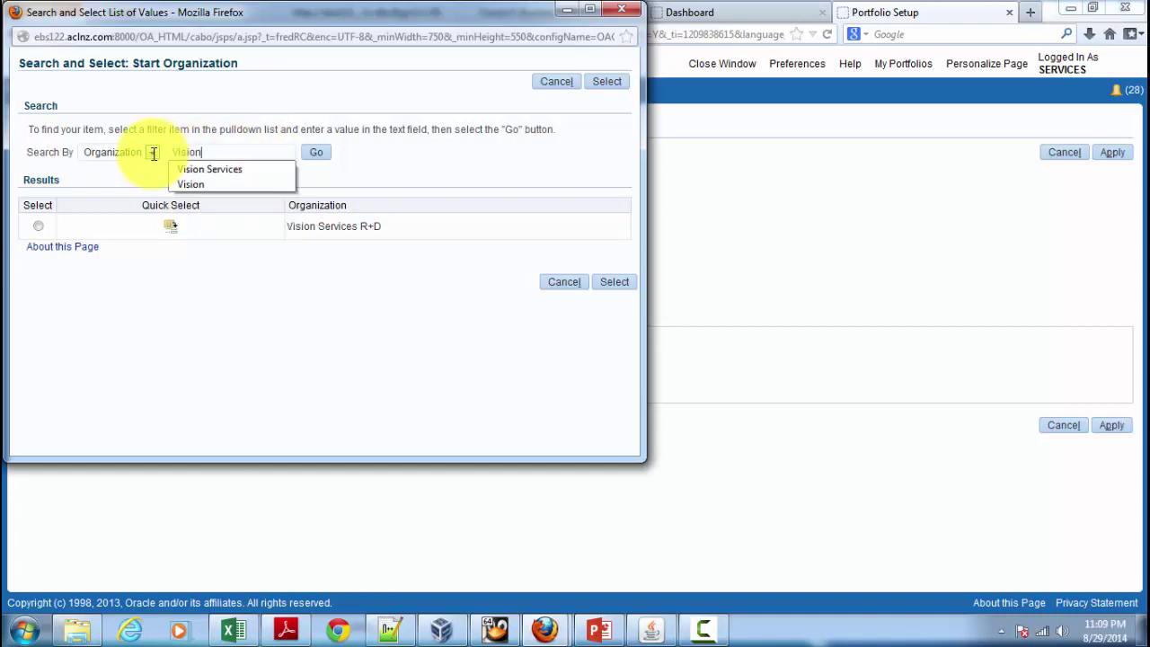
pyautogui.press('Return')
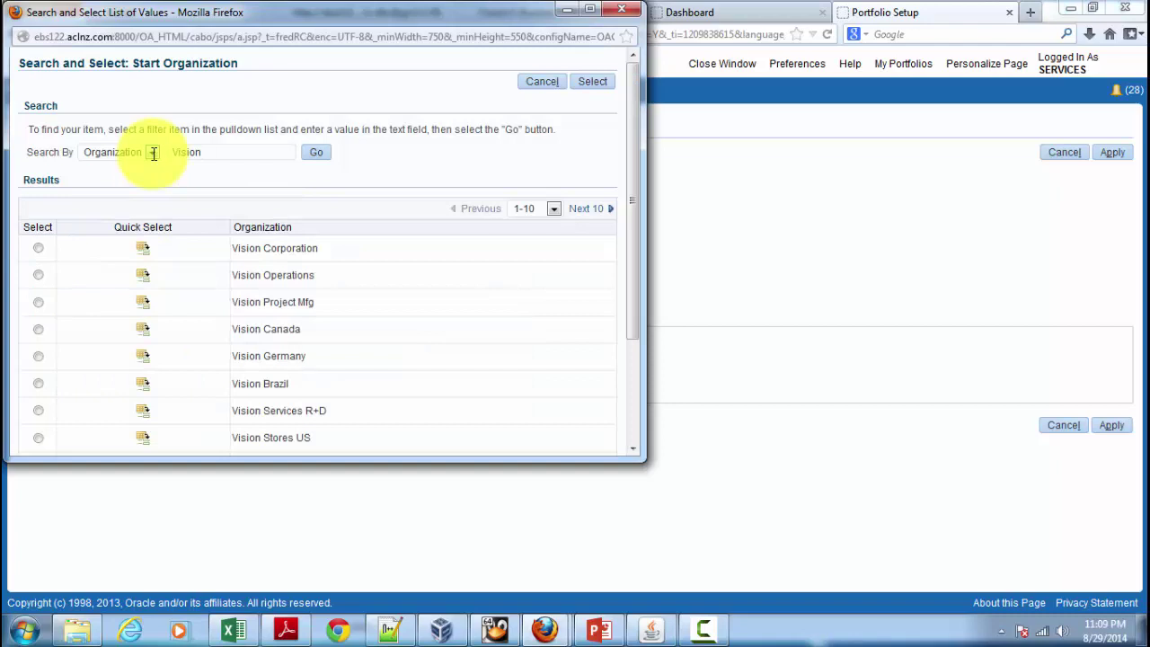
# Page through the 14 'Vision' results to locate Vision Corporation
pyautogui.scroll(-3, 380, 345)
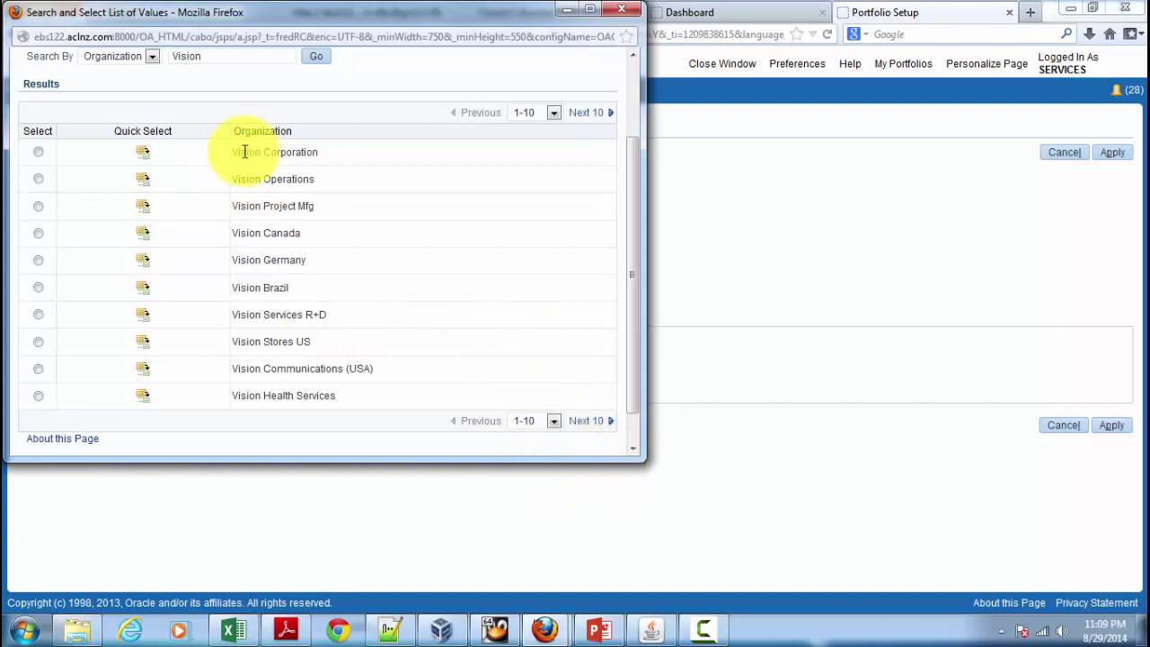
pyautogui.moveTo(233, 154); pyautogui.dragTo(327, 159)
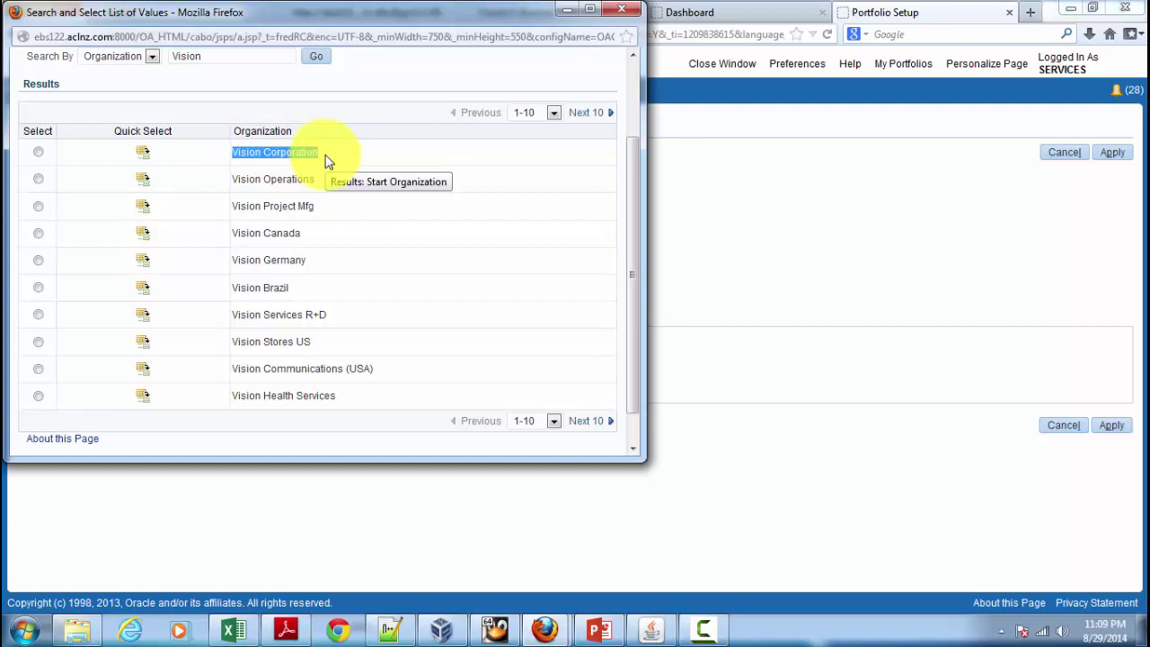
pyautogui.click(334, 161)
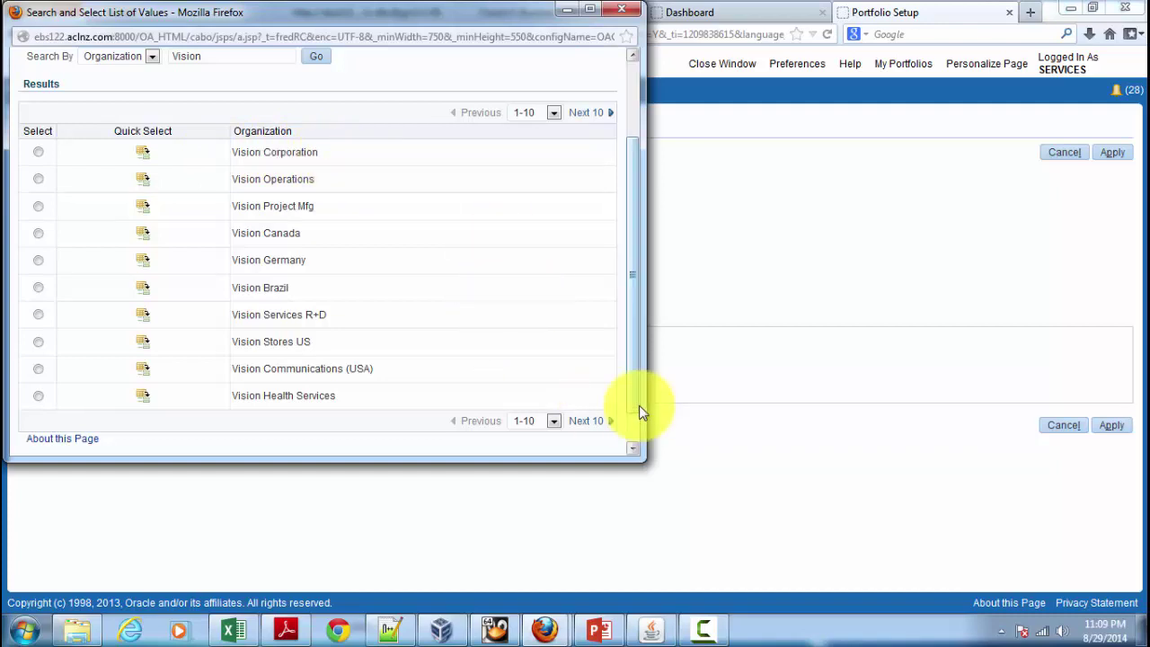
pyautogui.click(583, 424)
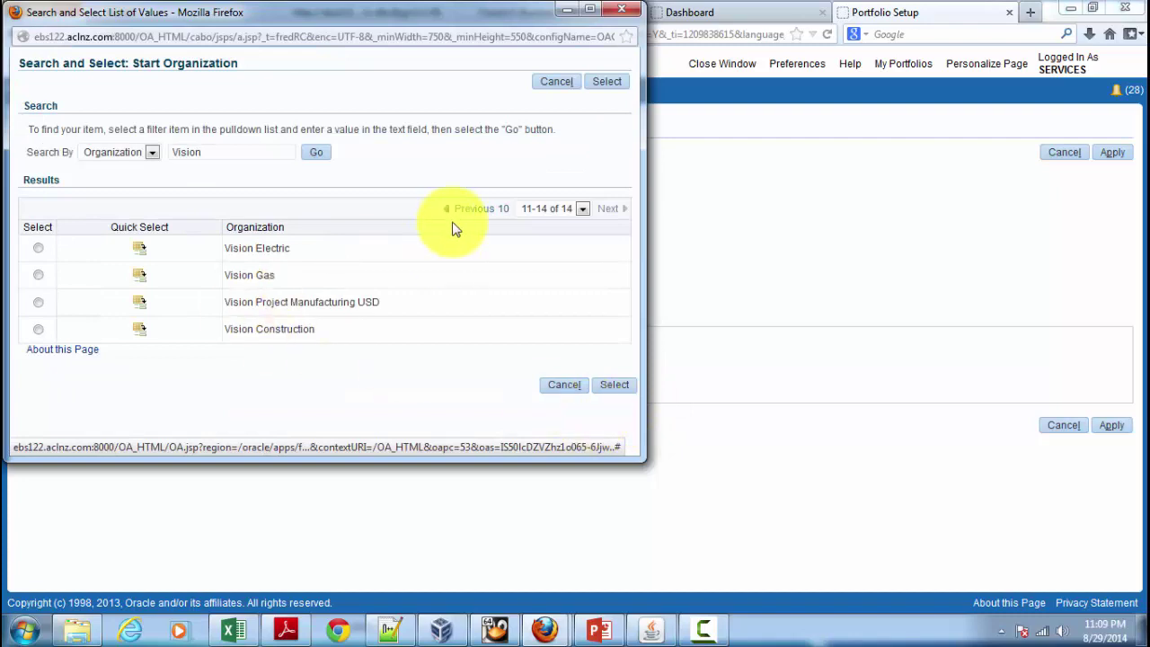
pyautogui.click(477, 210)
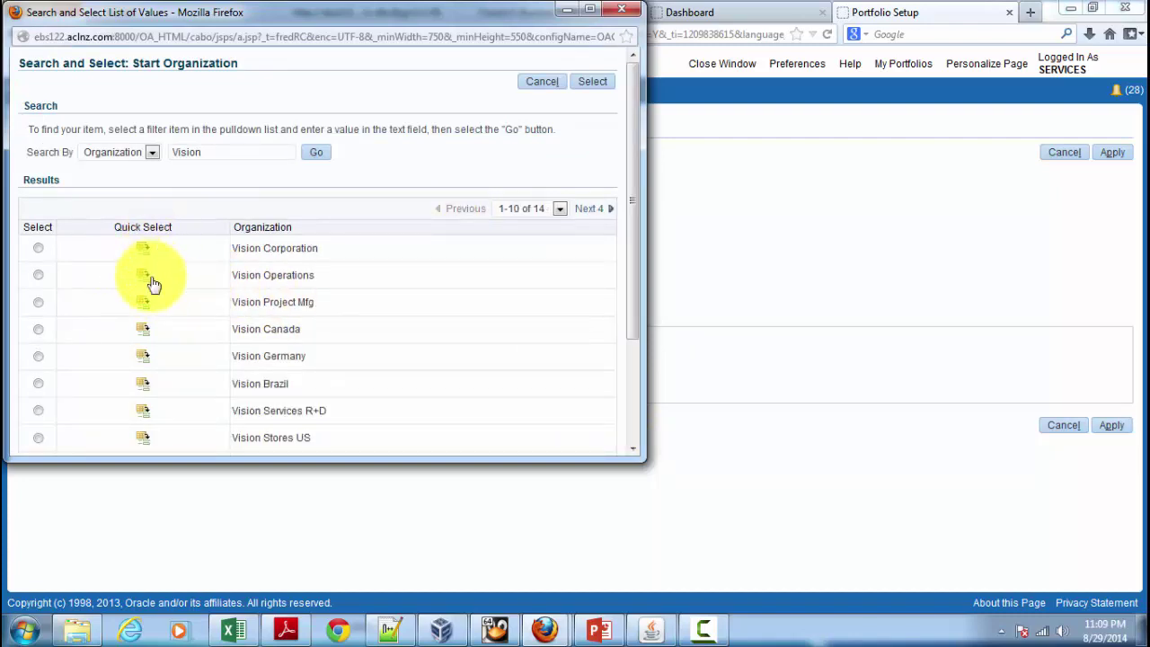
pyautogui.scroll(-2, 149, 290)
pyautogui.scroll(-1, 149, 289)
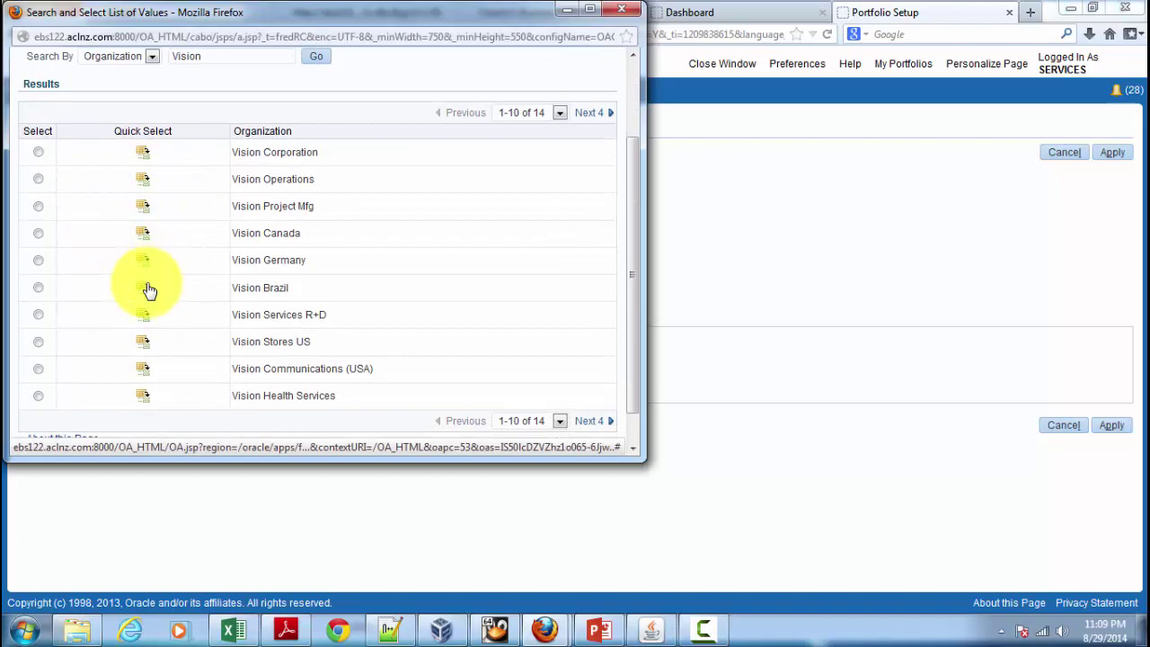
# Choose Vision Corporation as start organization and Product Portfolio Management as business objective
pyautogui.click(143, 154)
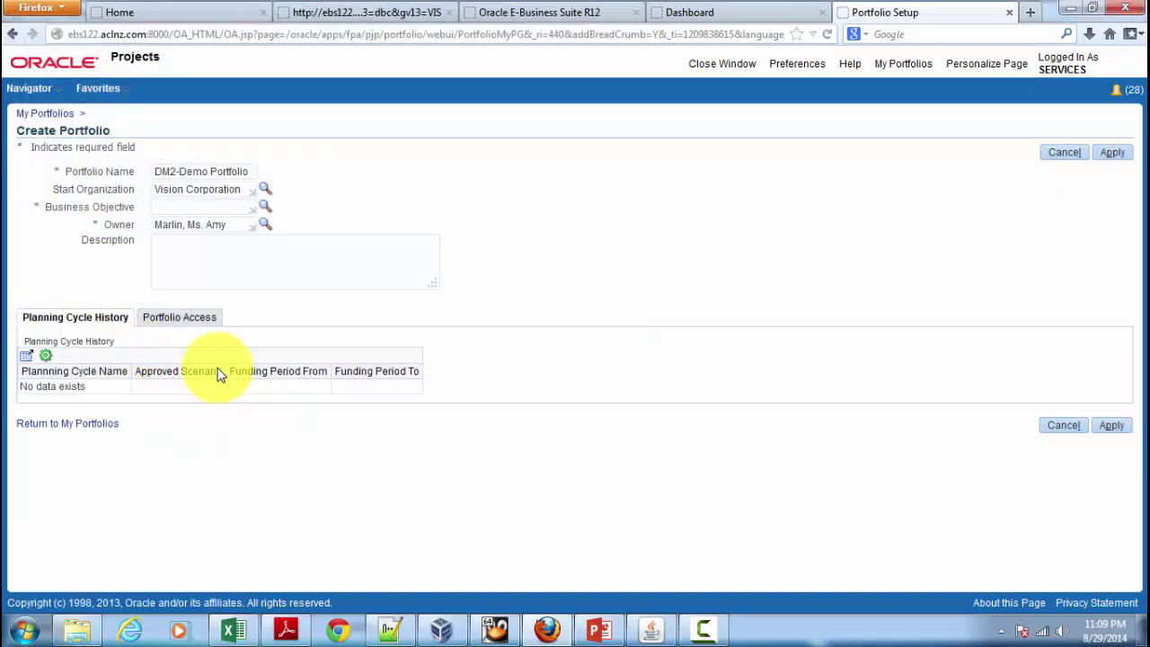
pyautogui.click(265, 208)
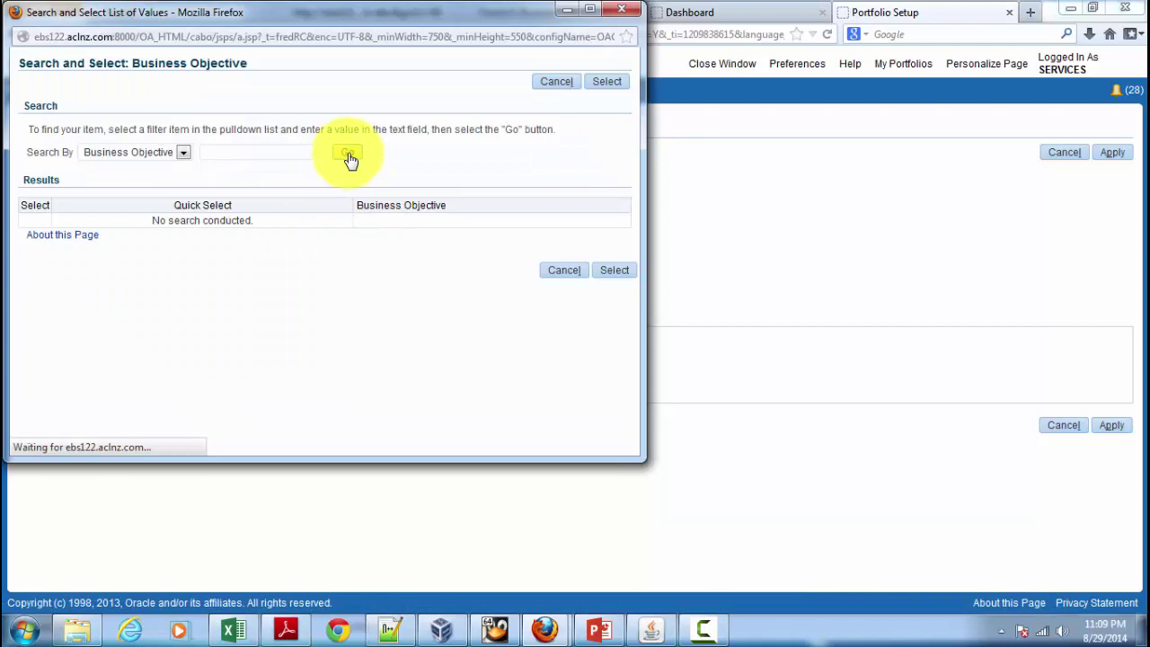
pyautogui.moveTo(329, 20); pyautogui.dragTo(501, 29)
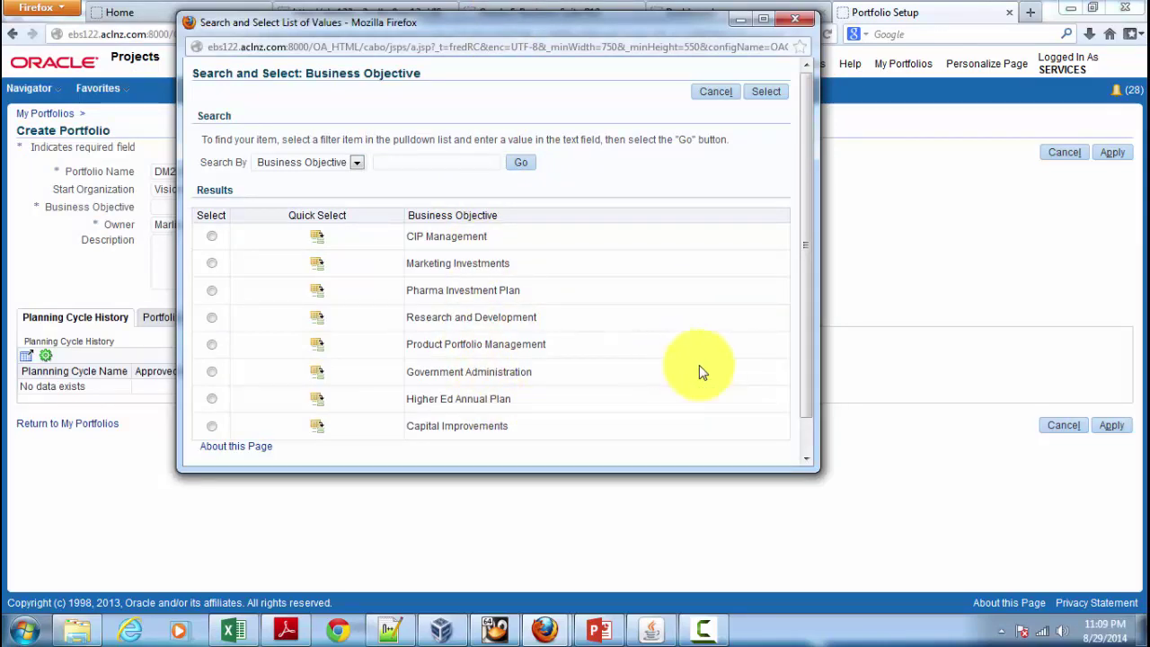
pyautogui.scroll(-1, 699, 365)
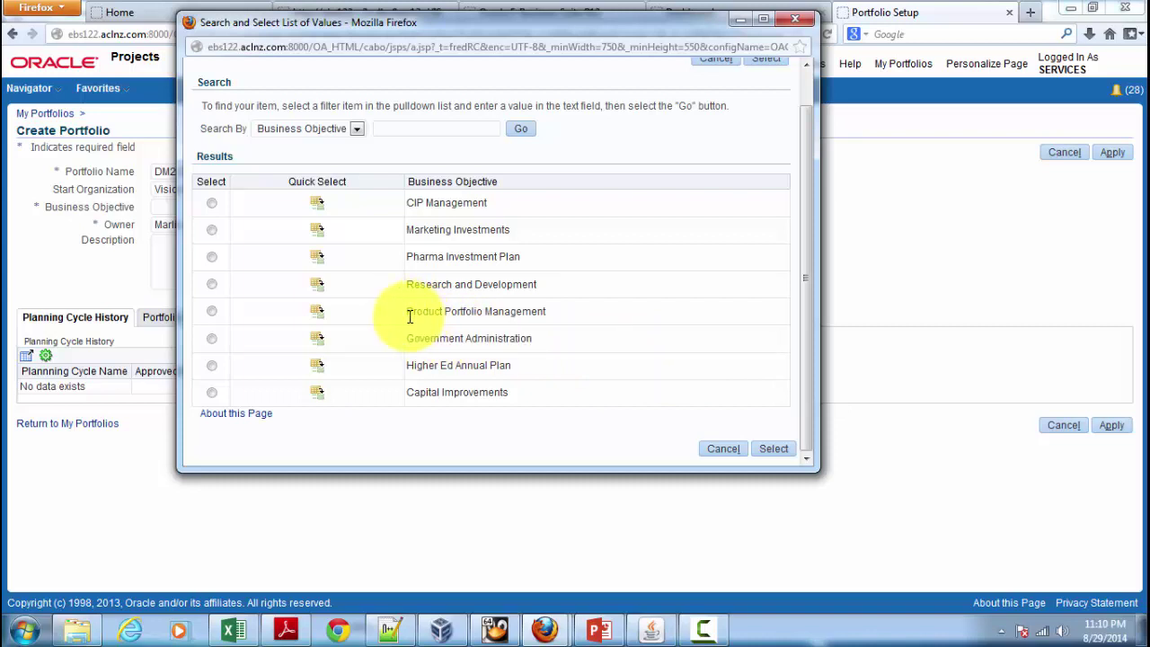
pyautogui.click(318, 314)
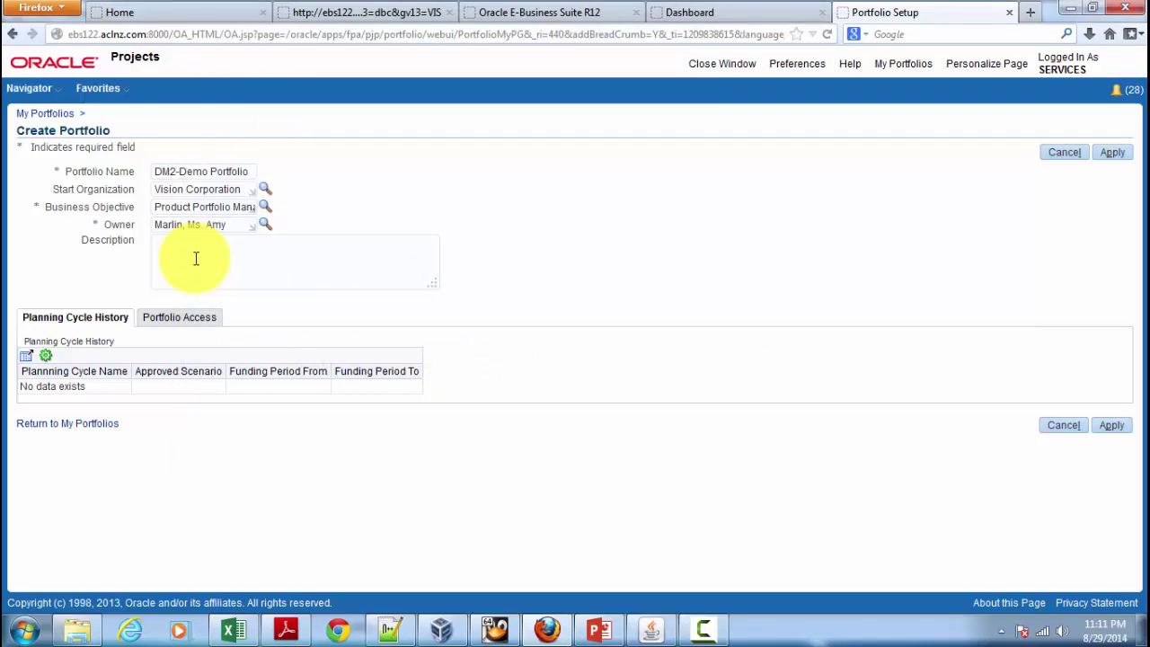
# Enter the description 'Portfolio for Projects related to key Products' and review the full Business Objective value
pyautogui.write('Portfolio for Producti')
pyautogui.press('BackSpace')
pyautogui.write('s')
pyautogui.write('Project')
pyautogui.write('s related to')
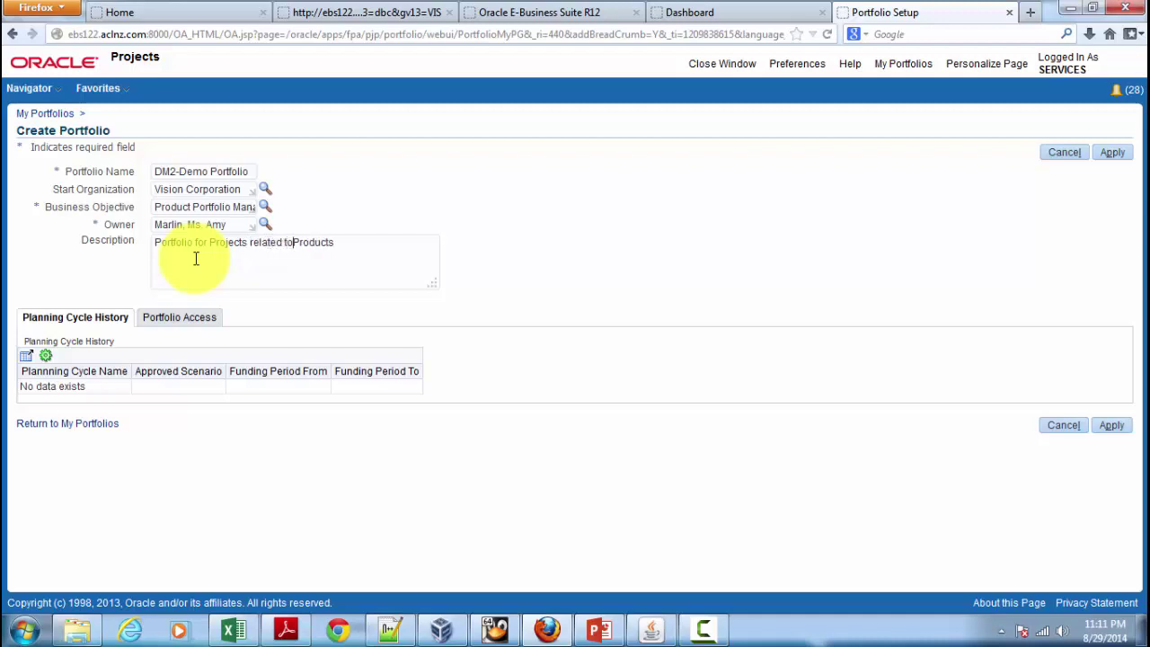
pyautogui.write(' key')
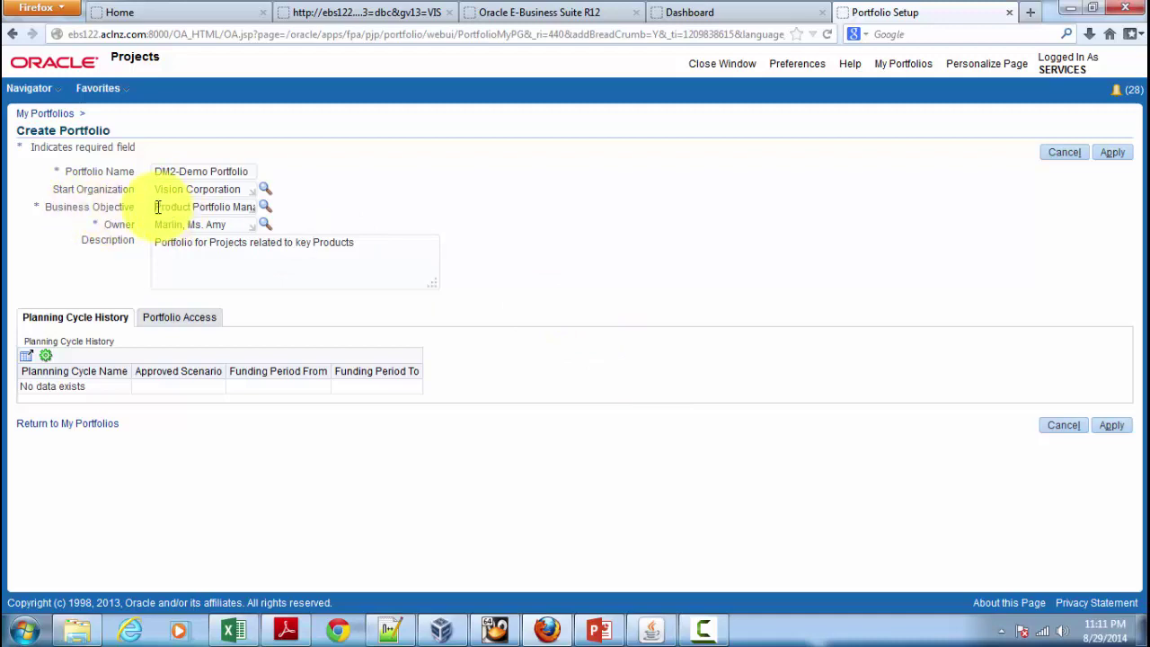
pyautogui.moveTo(156, 207); pyautogui.dragTo(270, 211)
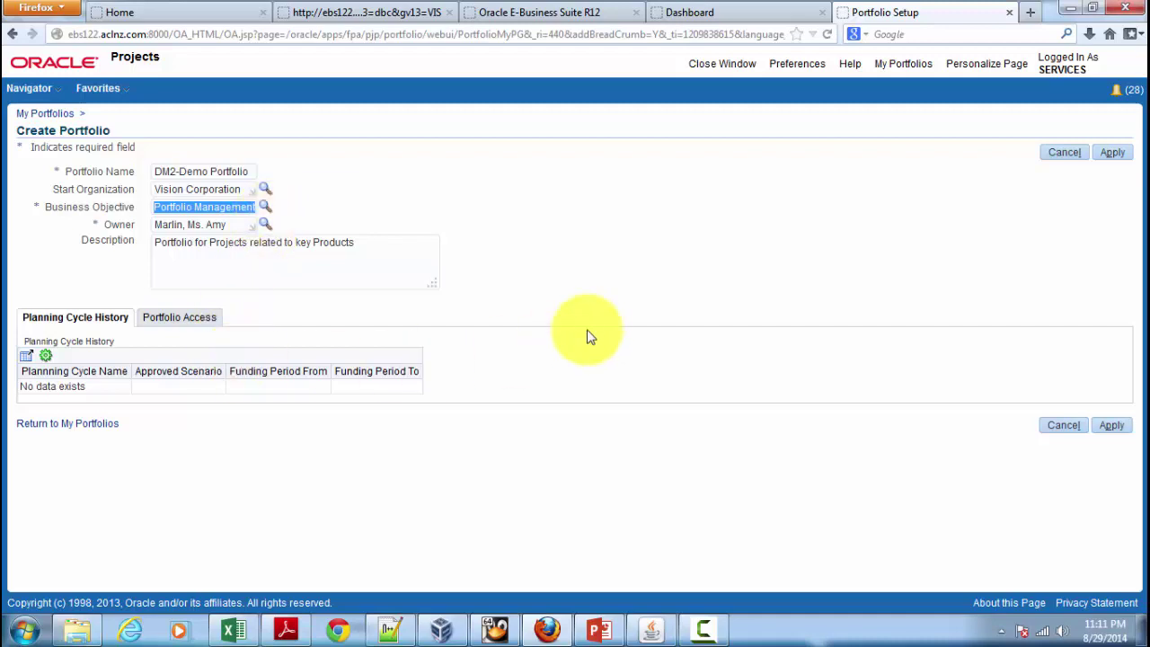
# Add a Portfolio Access row for the Services-East SMR400 senior manager, effective 29-Aug-2014
pyautogui.click(650, 314)
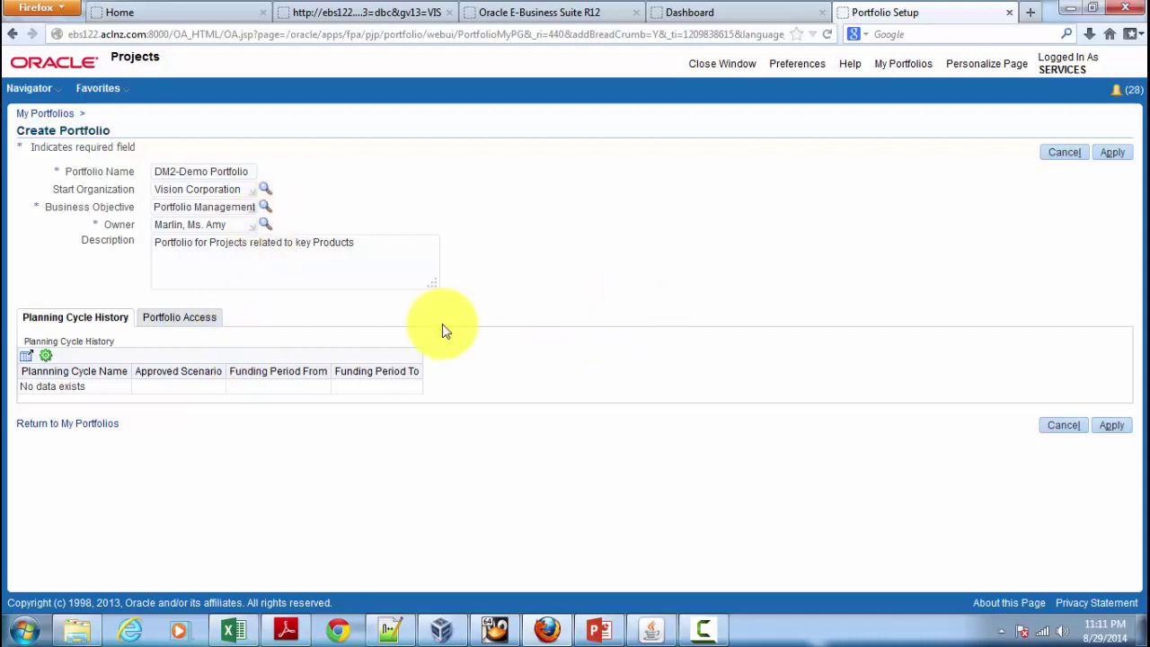
pyautogui.click(184, 325)
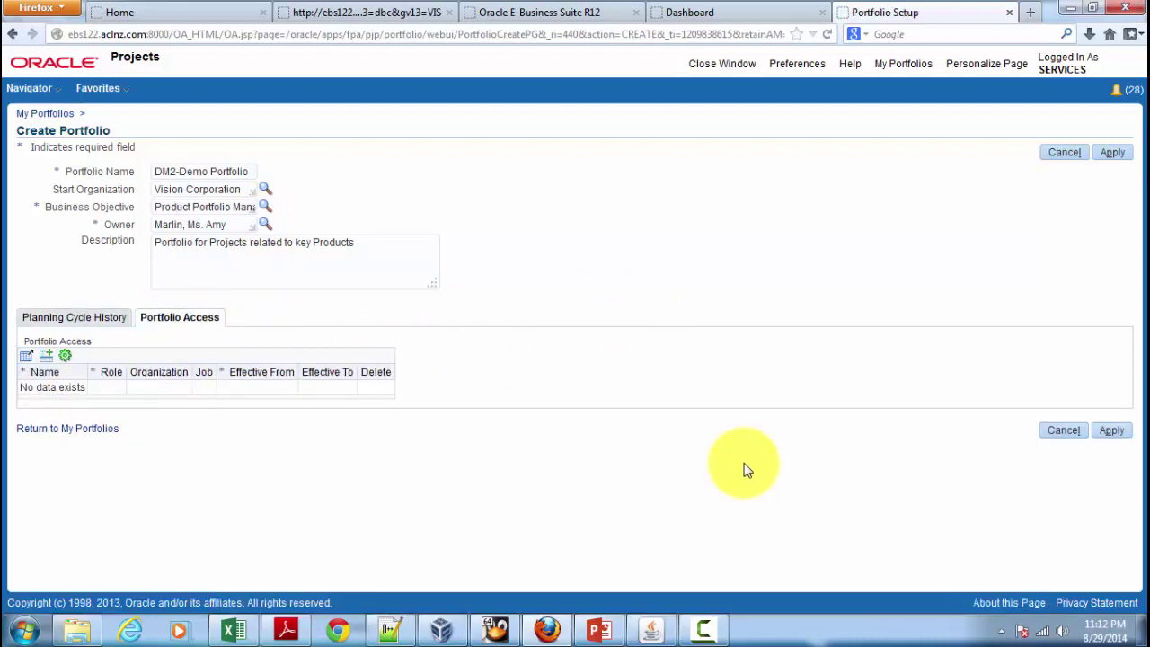
pyautogui.click(46, 357)
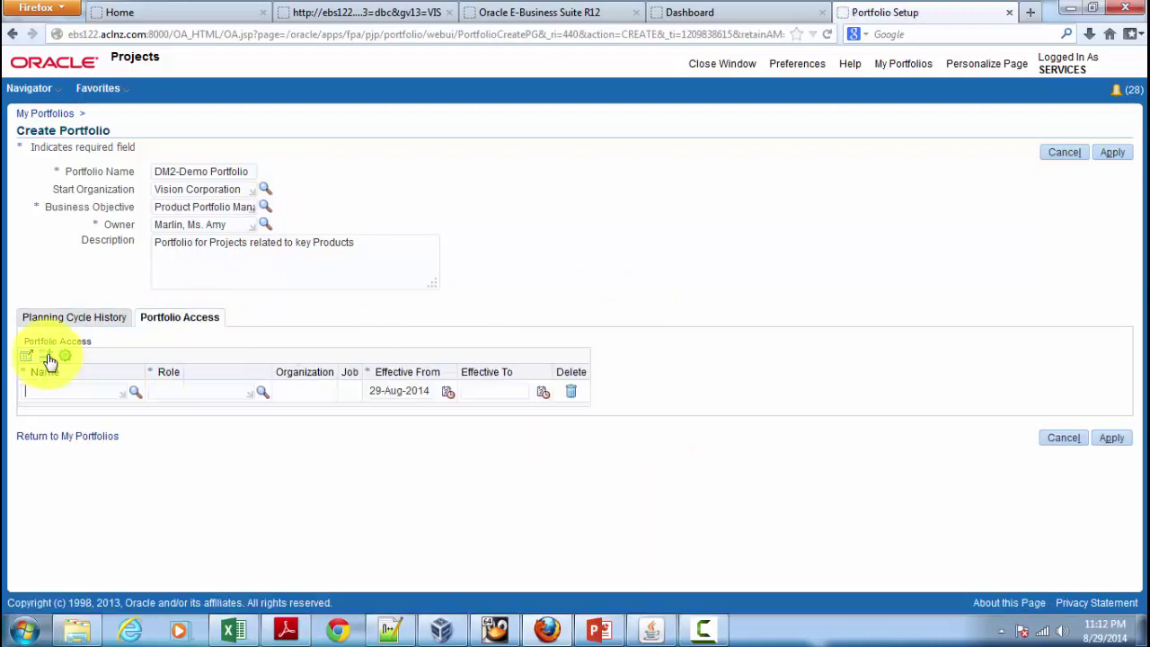
pyautogui.click(134, 394)
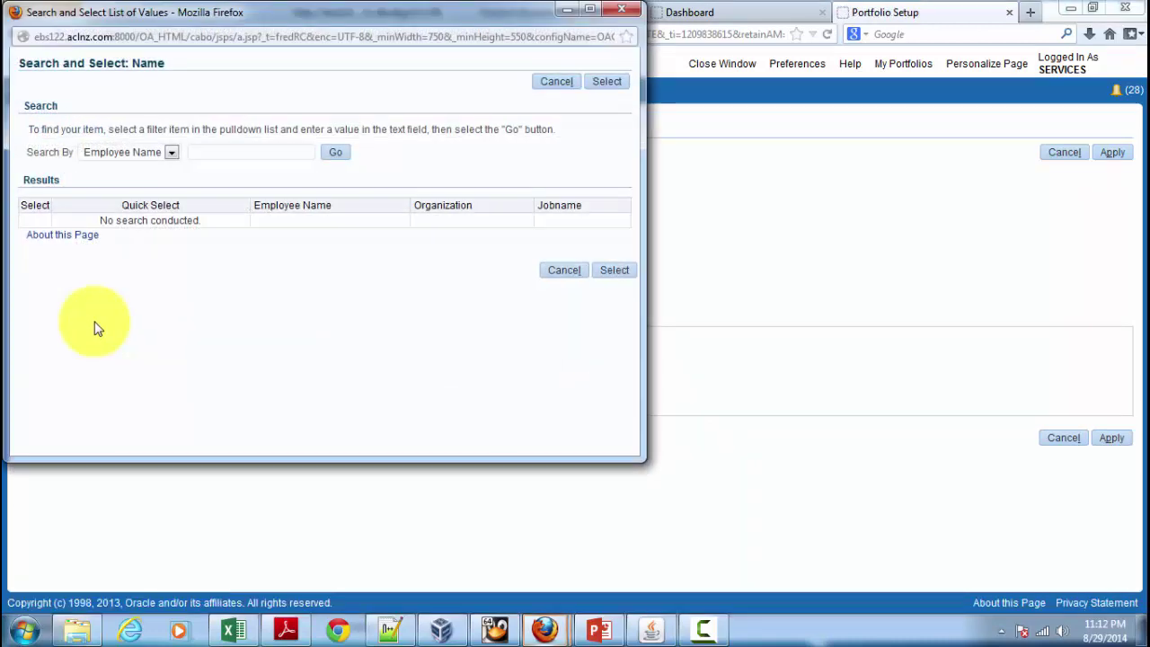
pyautogui.click(258, 151)
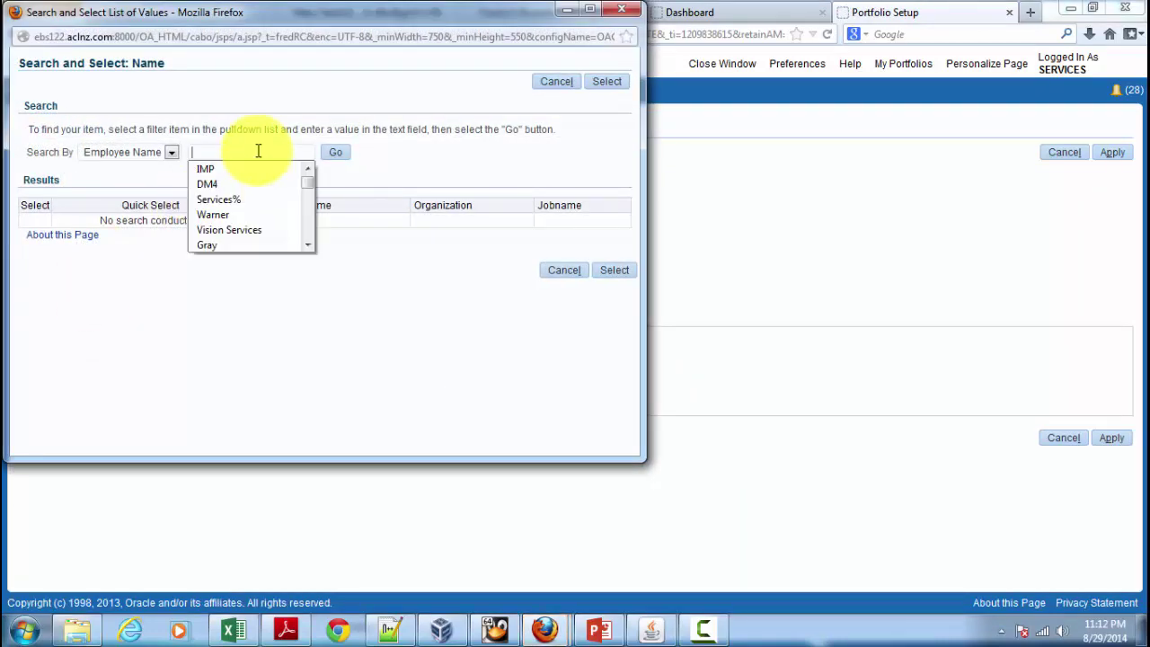
pyautogui.click(208, 245)
pyautogui.click(336, 152)
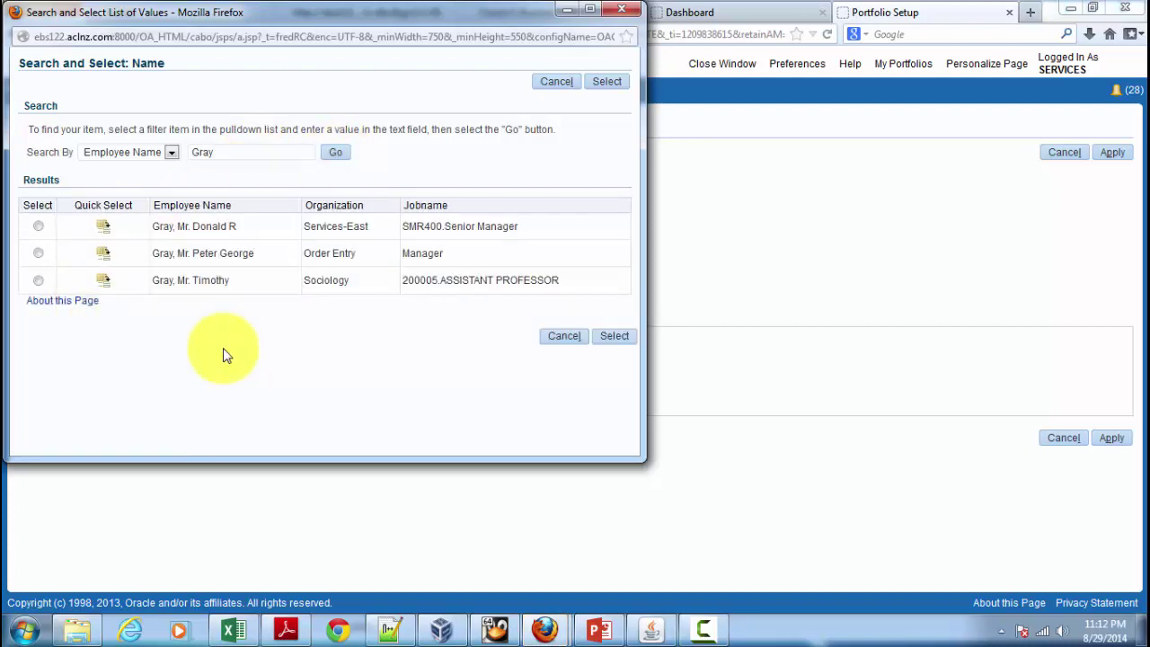
pyautogui.click(107, 231)
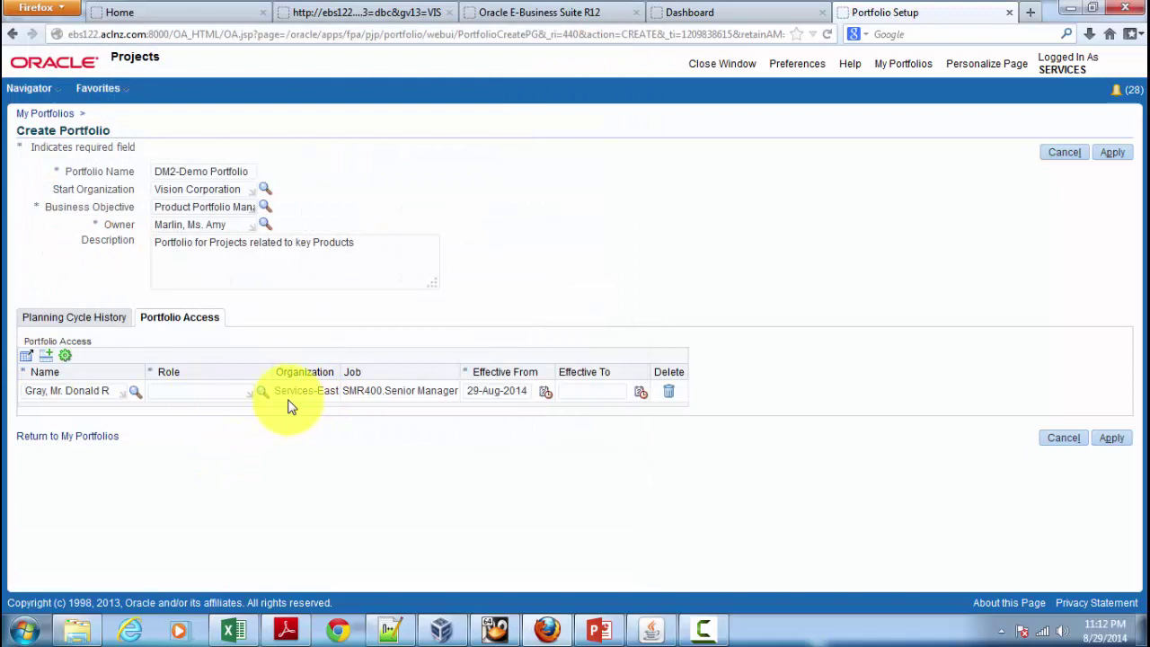
# Search roles with 'Port%' and assign Portfolio Approver to the access row, then glance at Planning Cycle History
pyautogui.click(262, 393)
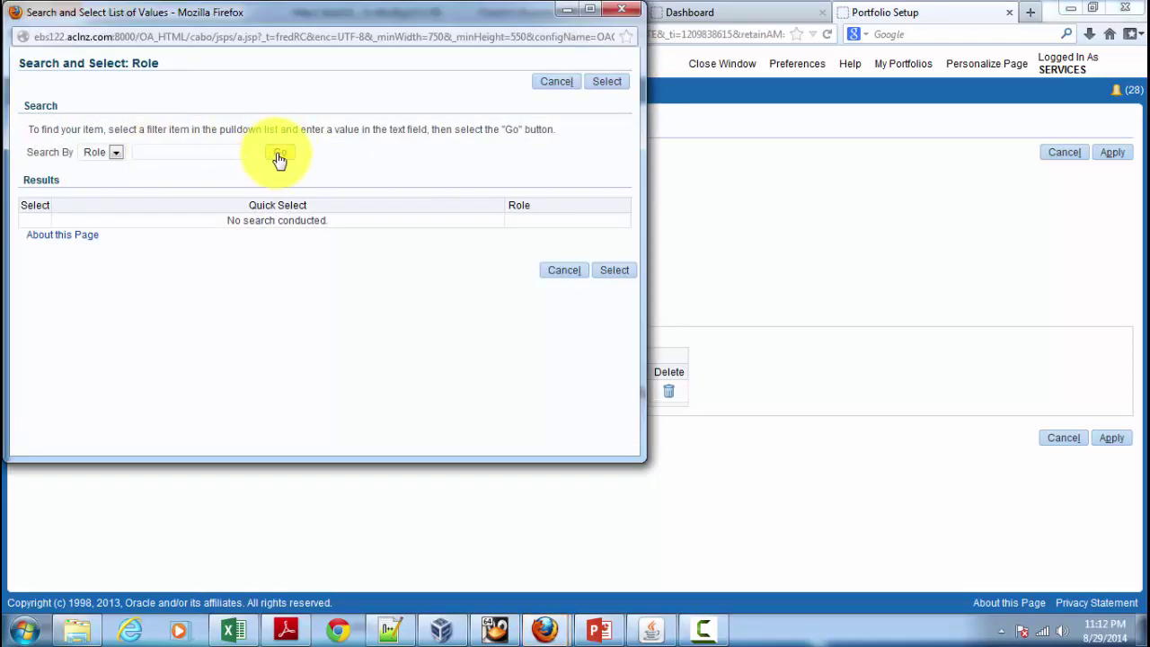
pyautogui.click(239, 152)
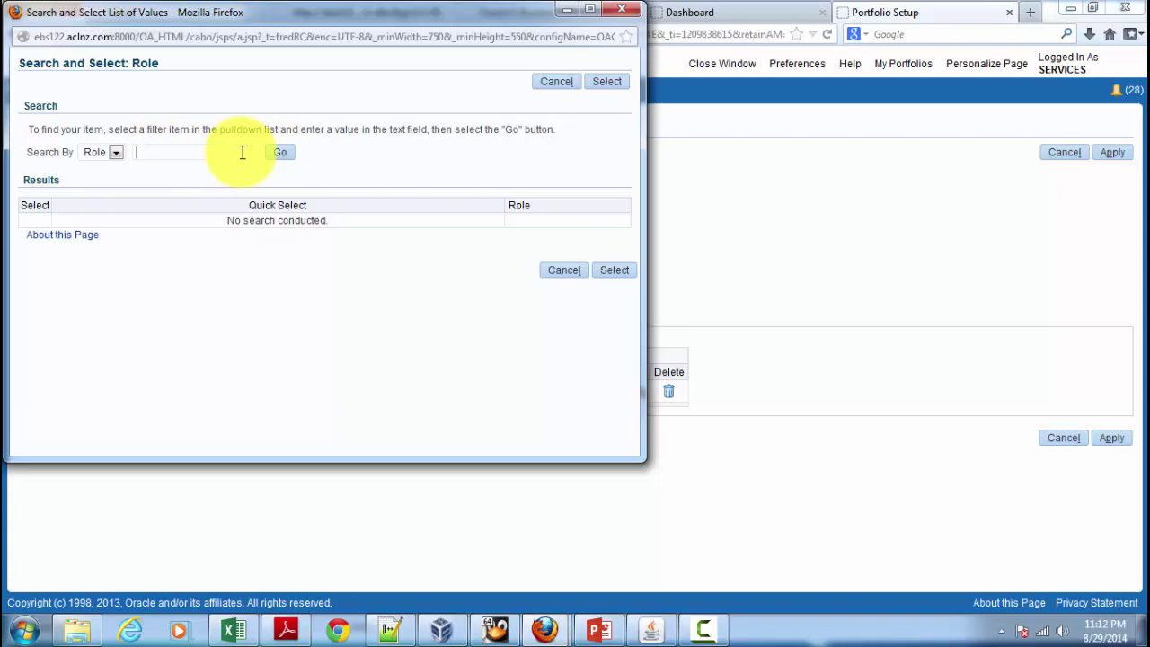
pyautogui.write('Pr')
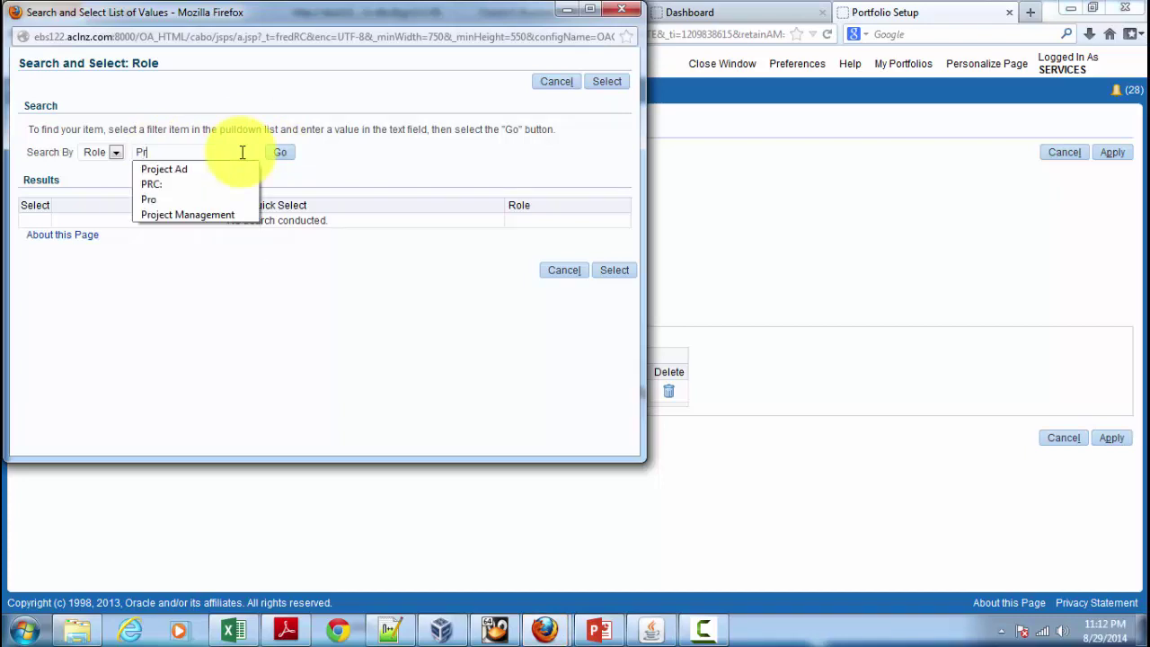
pyautogui.press('BackSpace')
pyautogui.write('or')
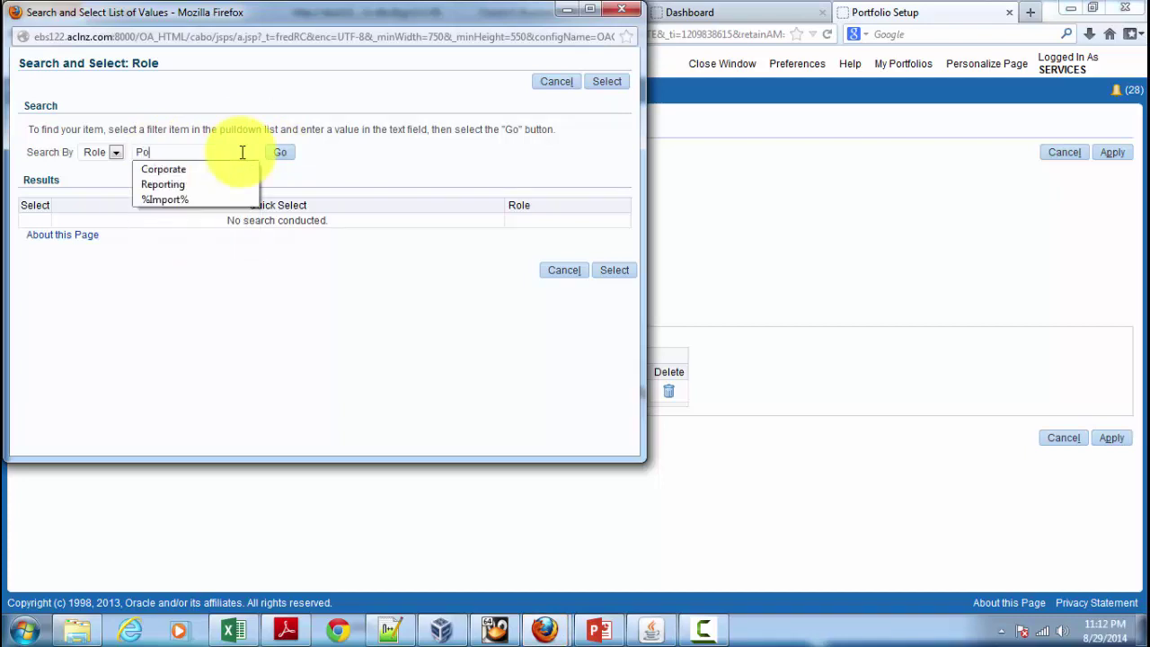
pyautogui.write('t')
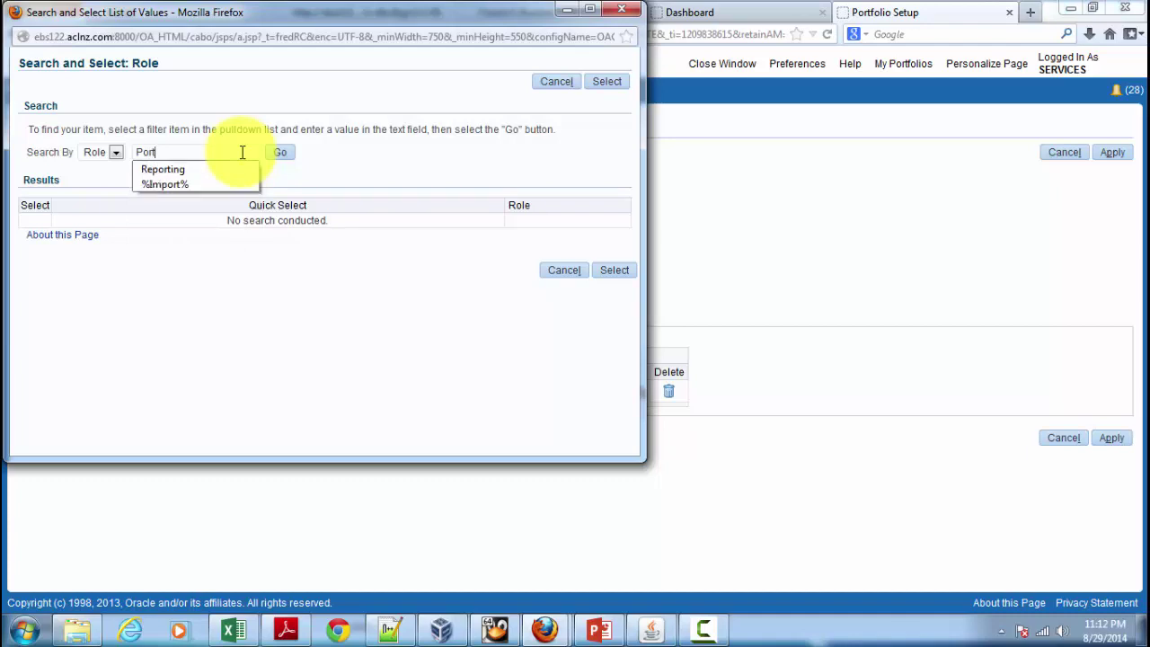
pyautogui.write('%')
pyautogui.press('Return')
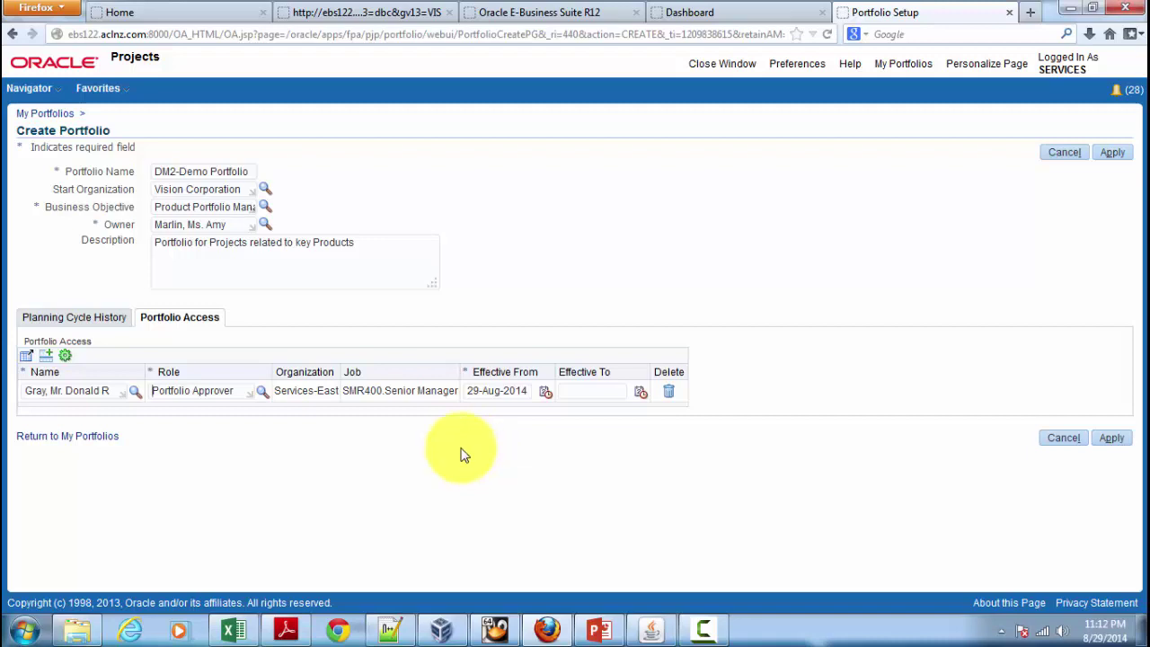
pyautogui.click(75, 321)
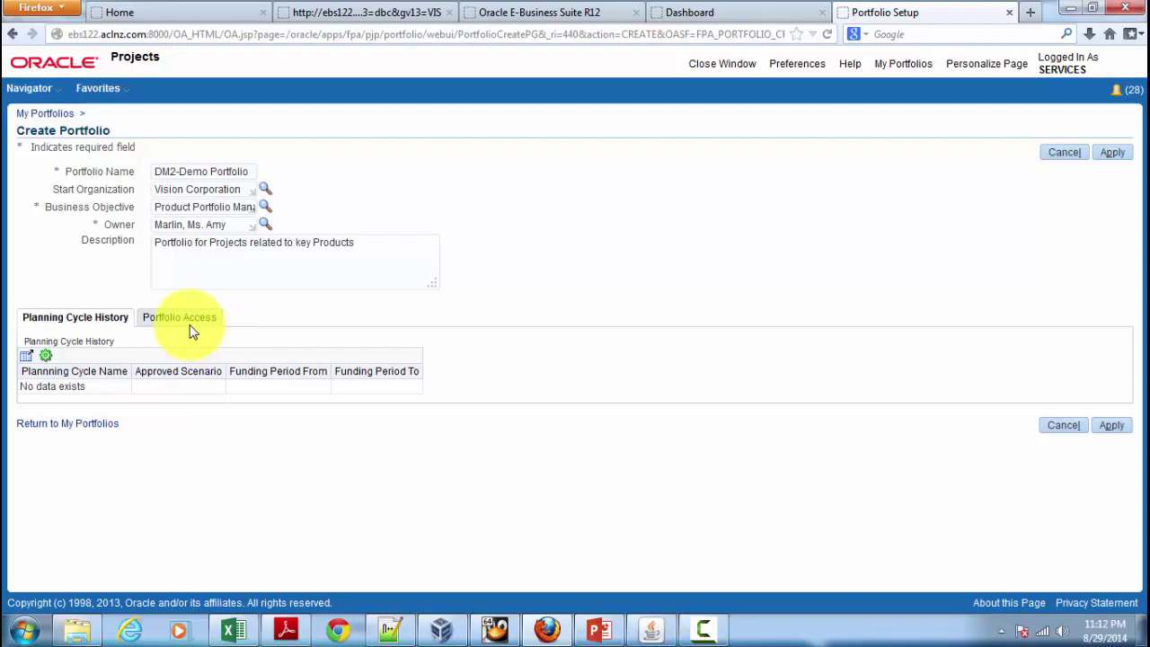
pyautogui.click(195, 327)
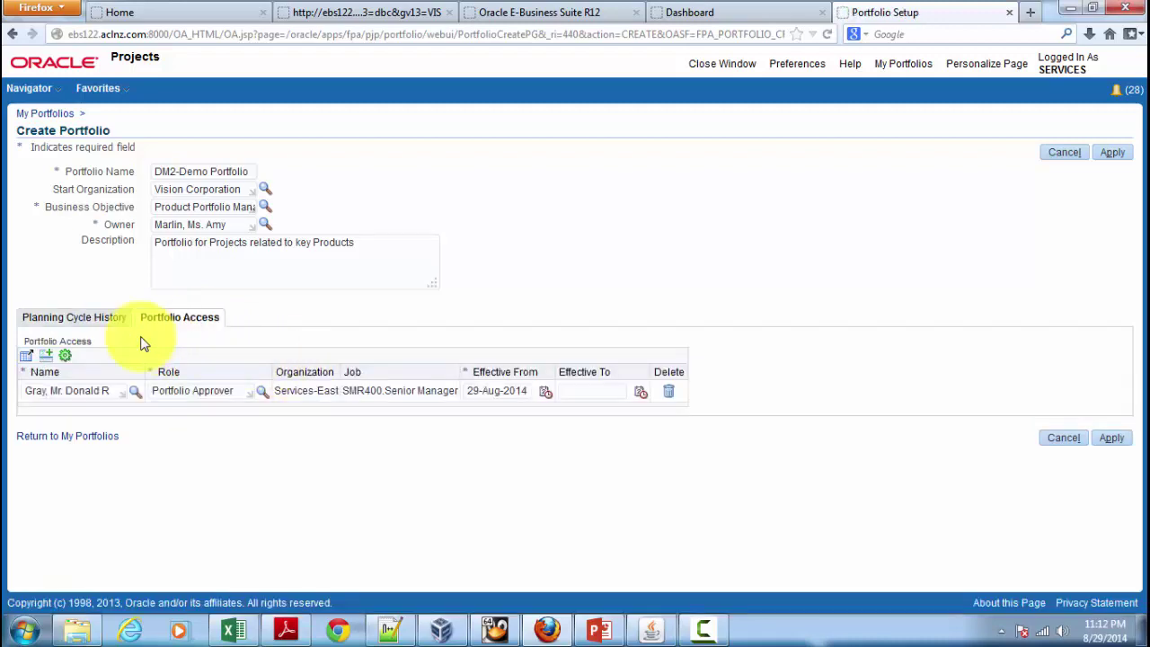
# Apply the new portfolio and check its description in the My Portfolios list
pyautogui.click(1113, 153)
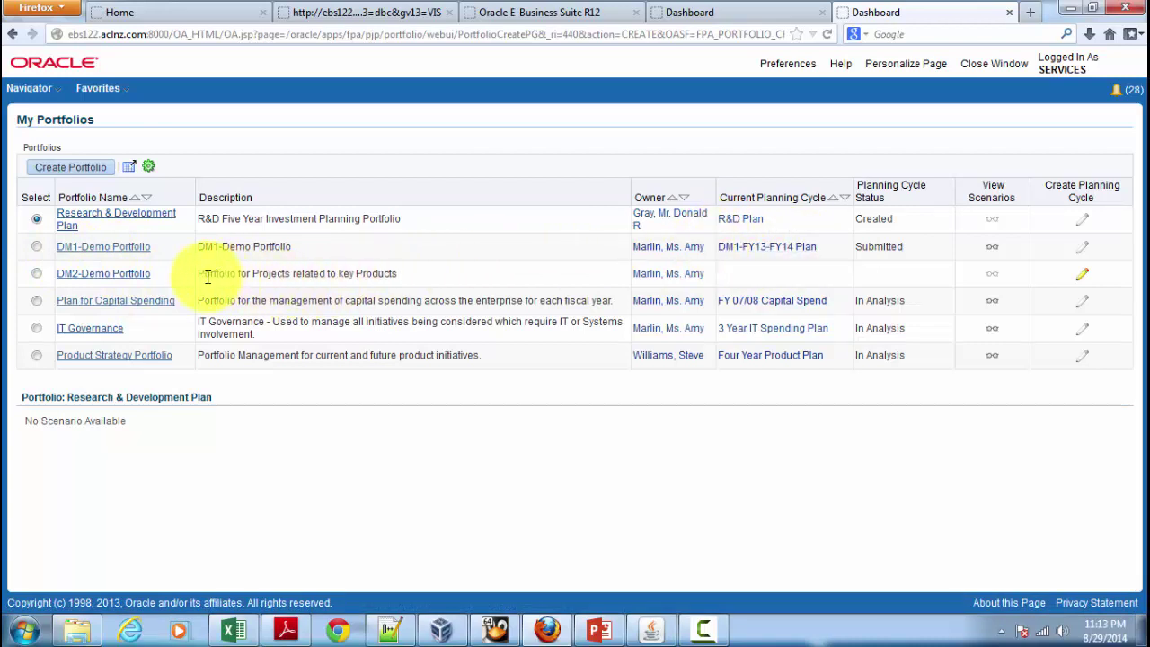
pyautogui.moveTo(198, 273); pyautogui.dragTo(287, 274)
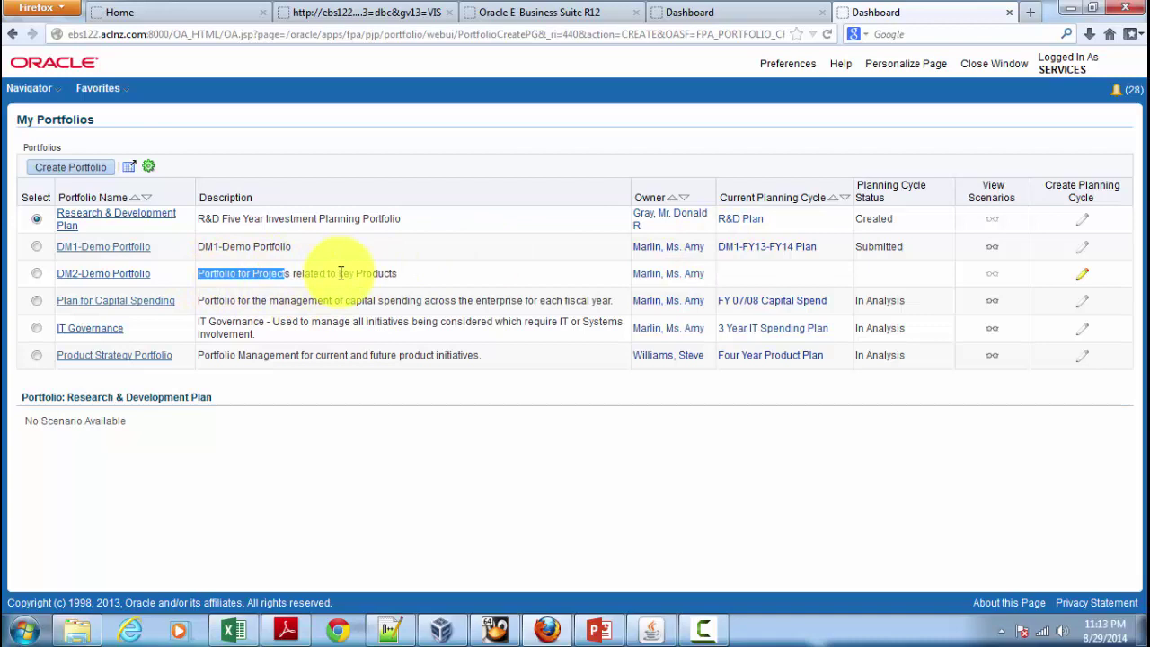
pyautogui.click(355, 273)
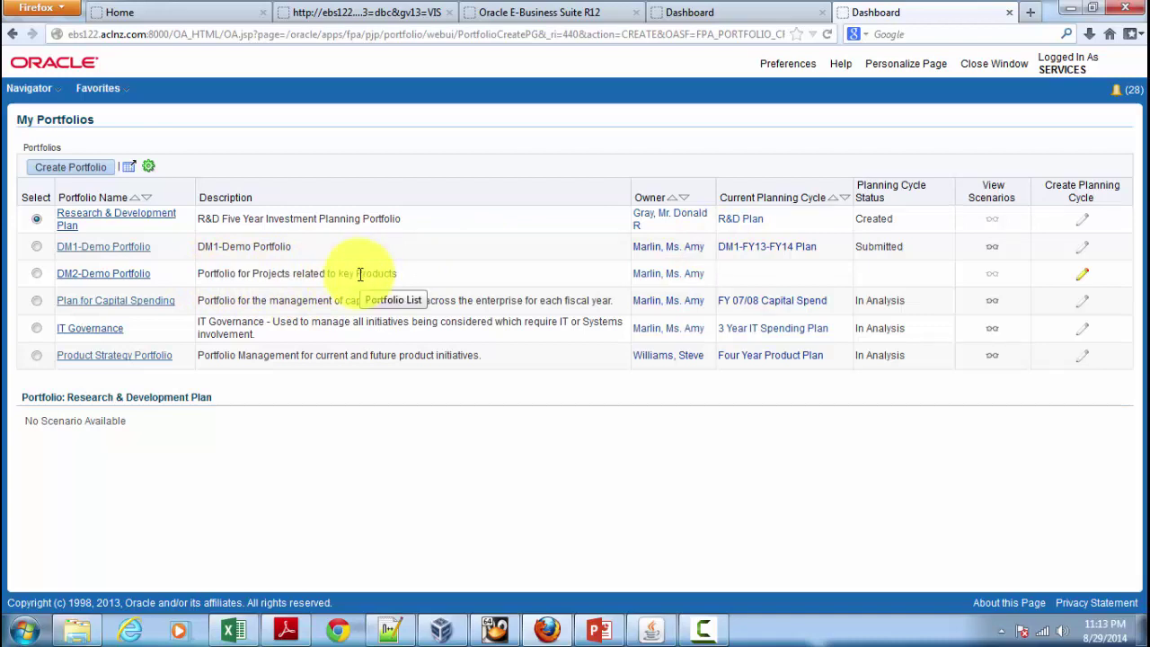
# Open DM1-Demo Portfolio, cancel back to the list, then open DM2-Demo Portfolio's details
pyautogui.click(115, 251)
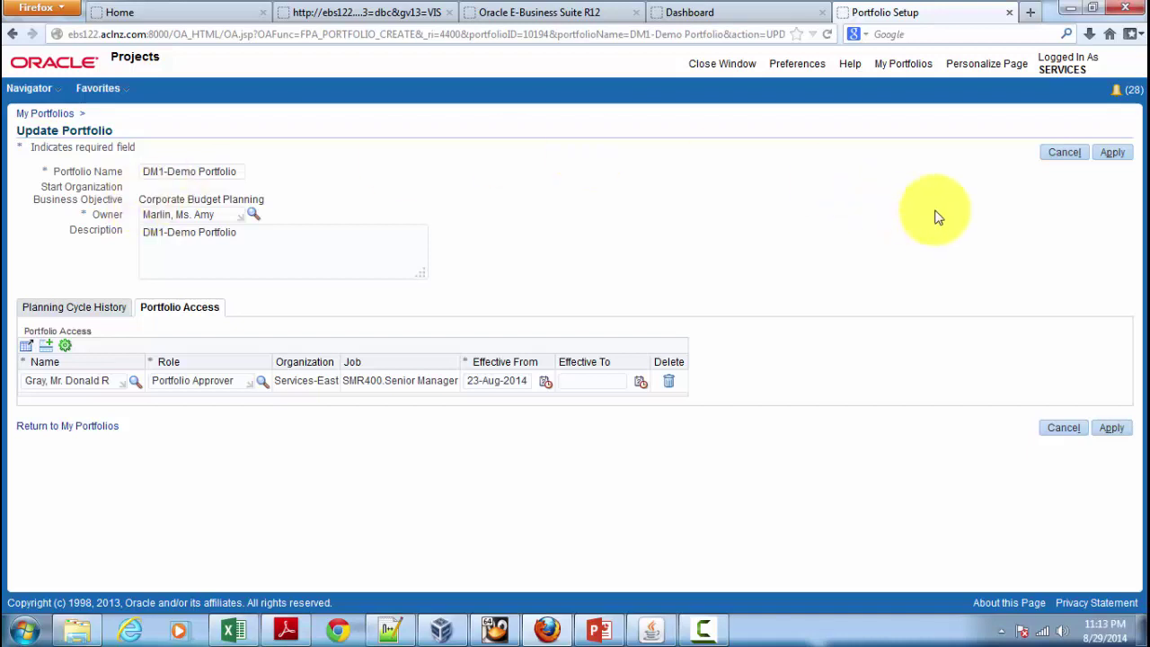
pyautogui.click(1062, 154)
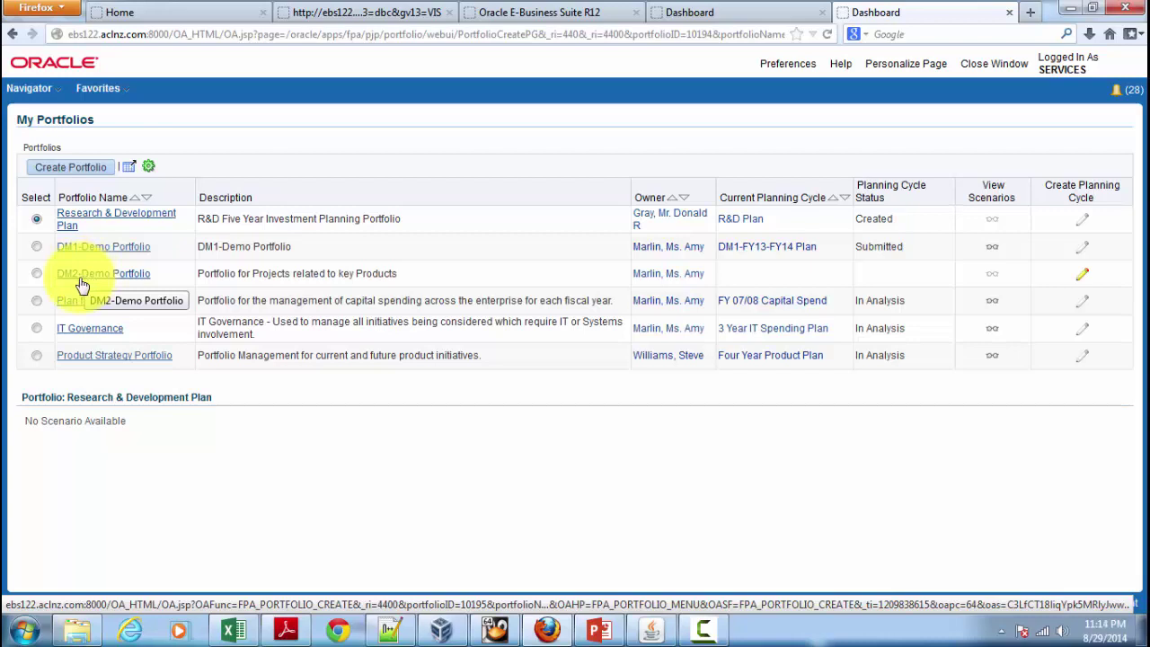
pyautogui.click(81, 282)
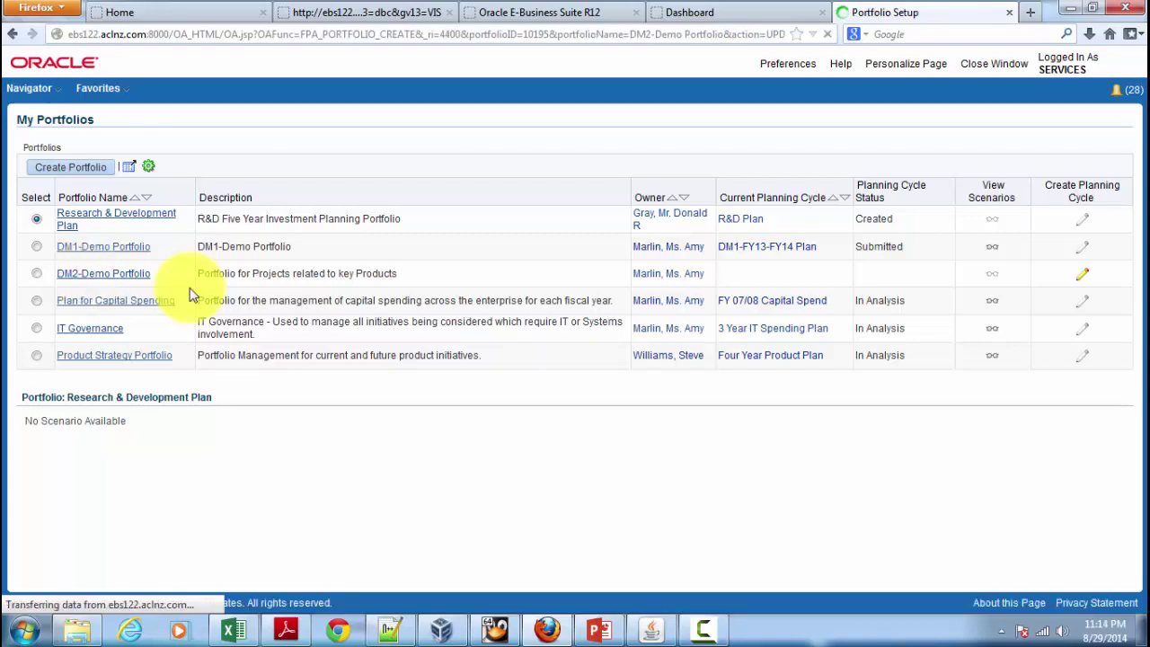